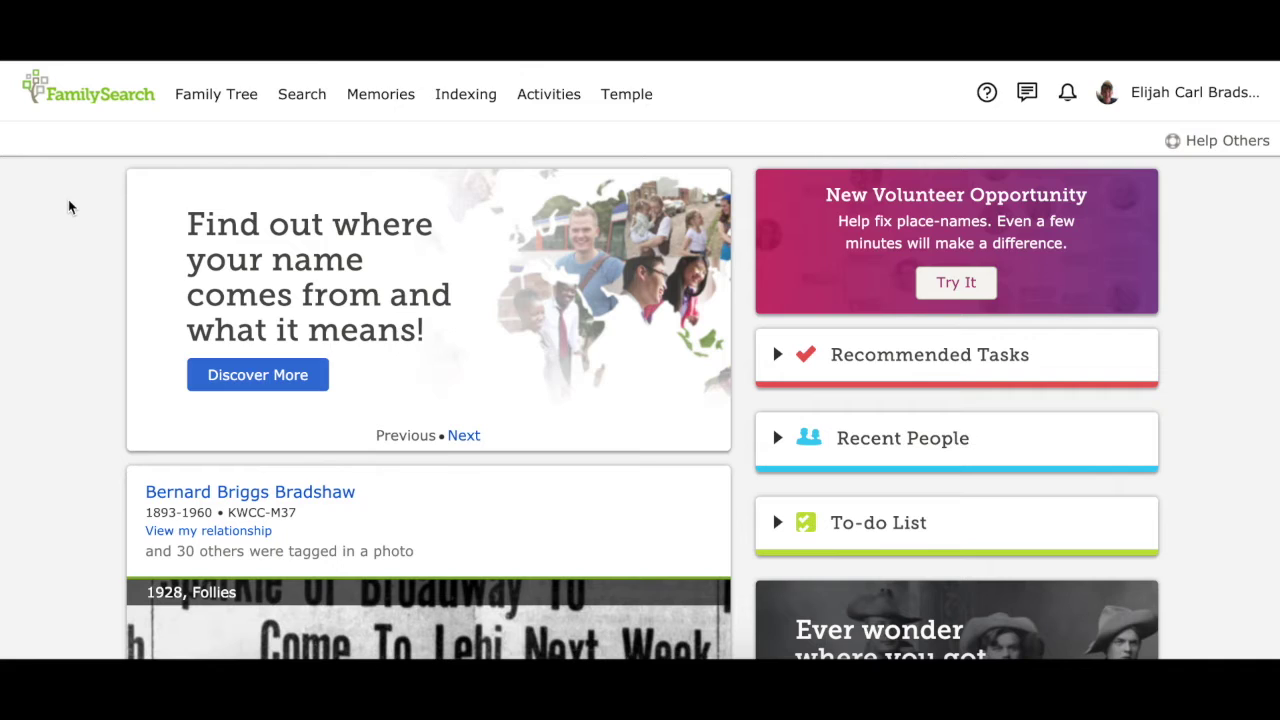
- Open the Family Tree view and switch the chart to the landscape pedigree layout
click(207, 106)
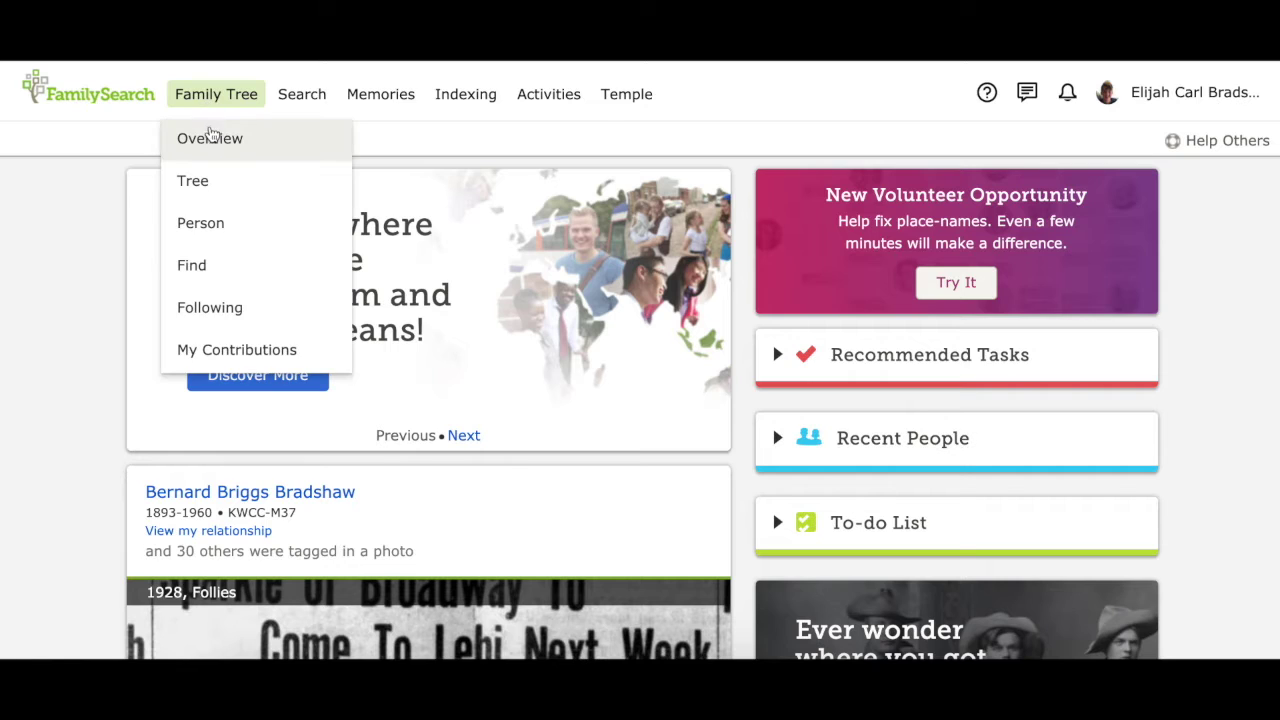
click(209, 182)
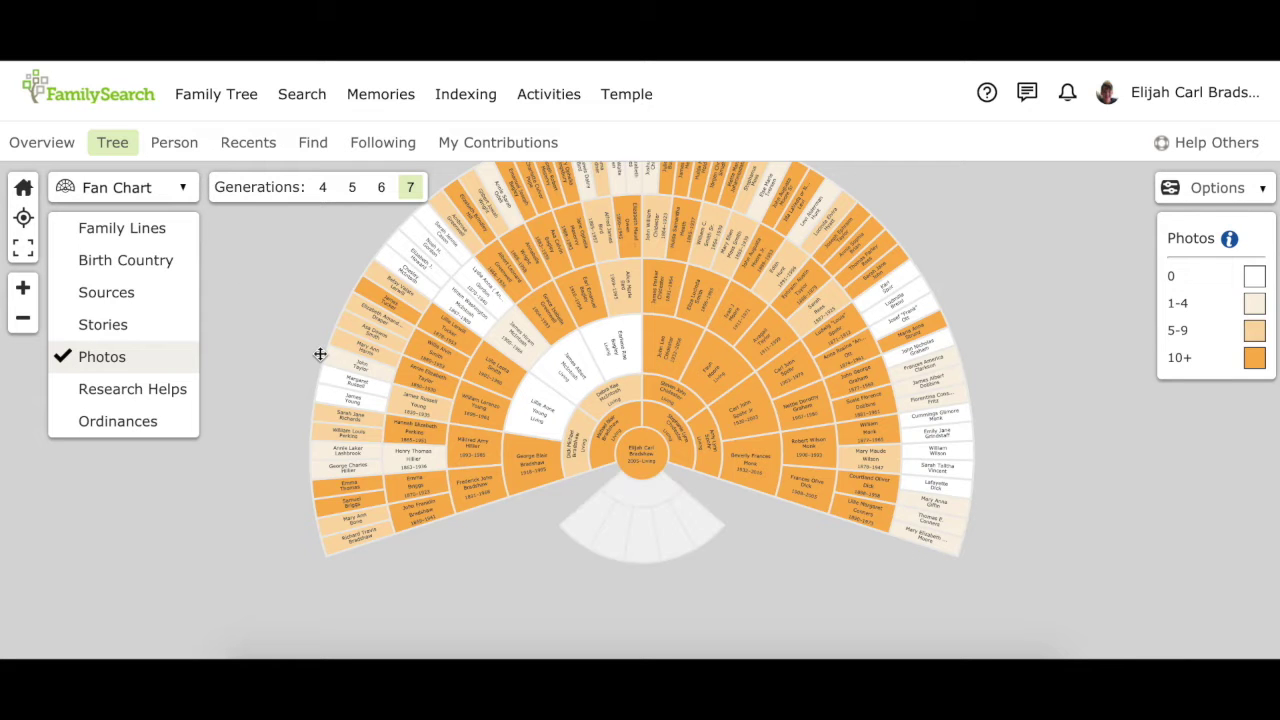
drag(298, 322, 280, 383)
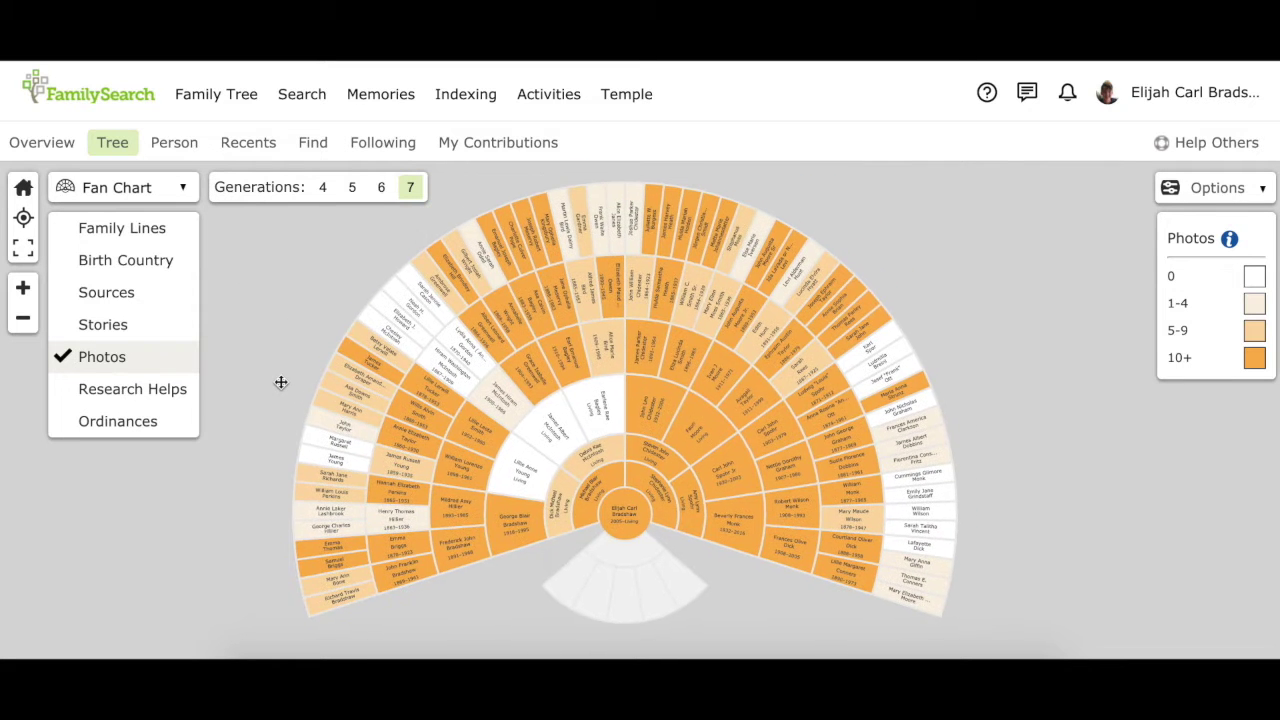
click(157, 199)
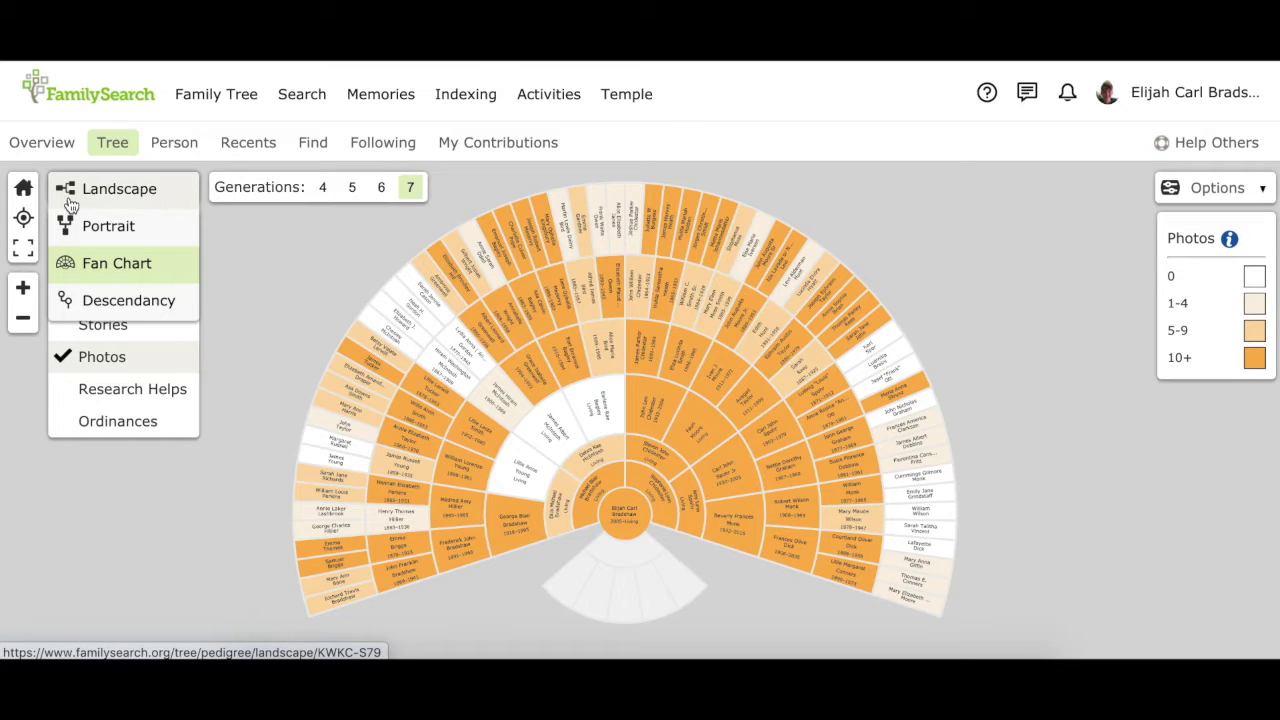
click(122, 196)
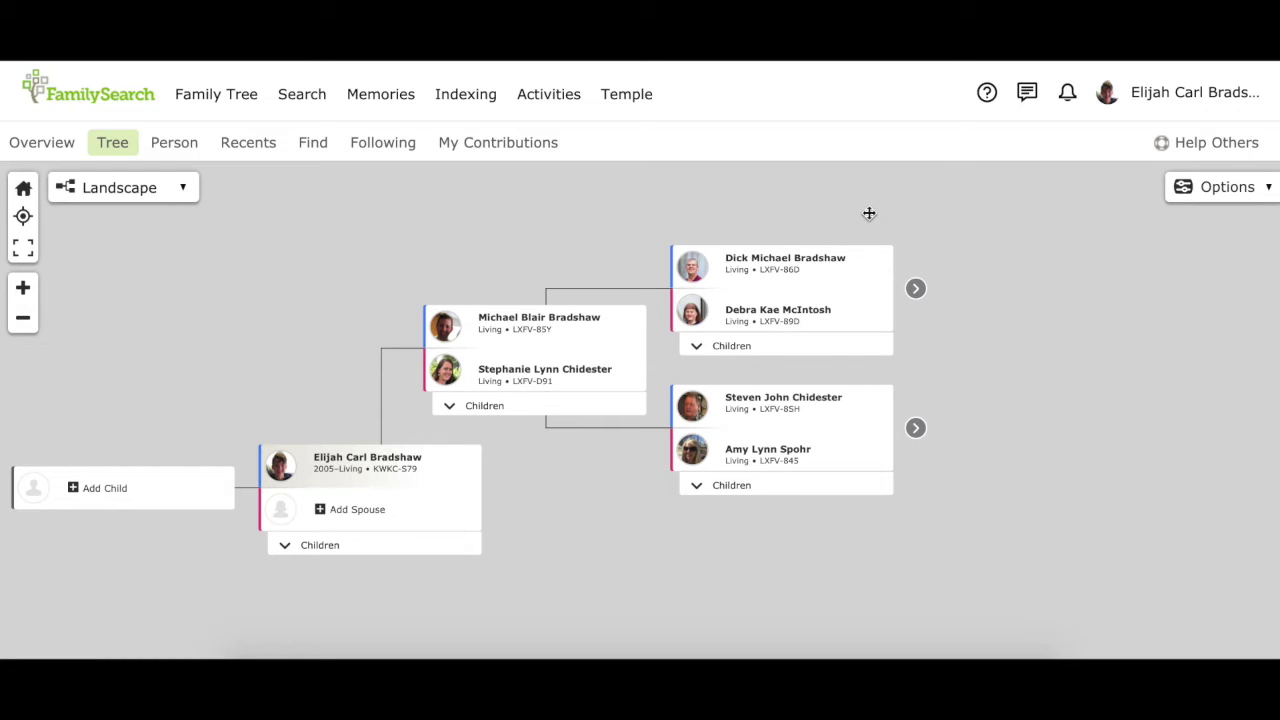
click(916, 290)
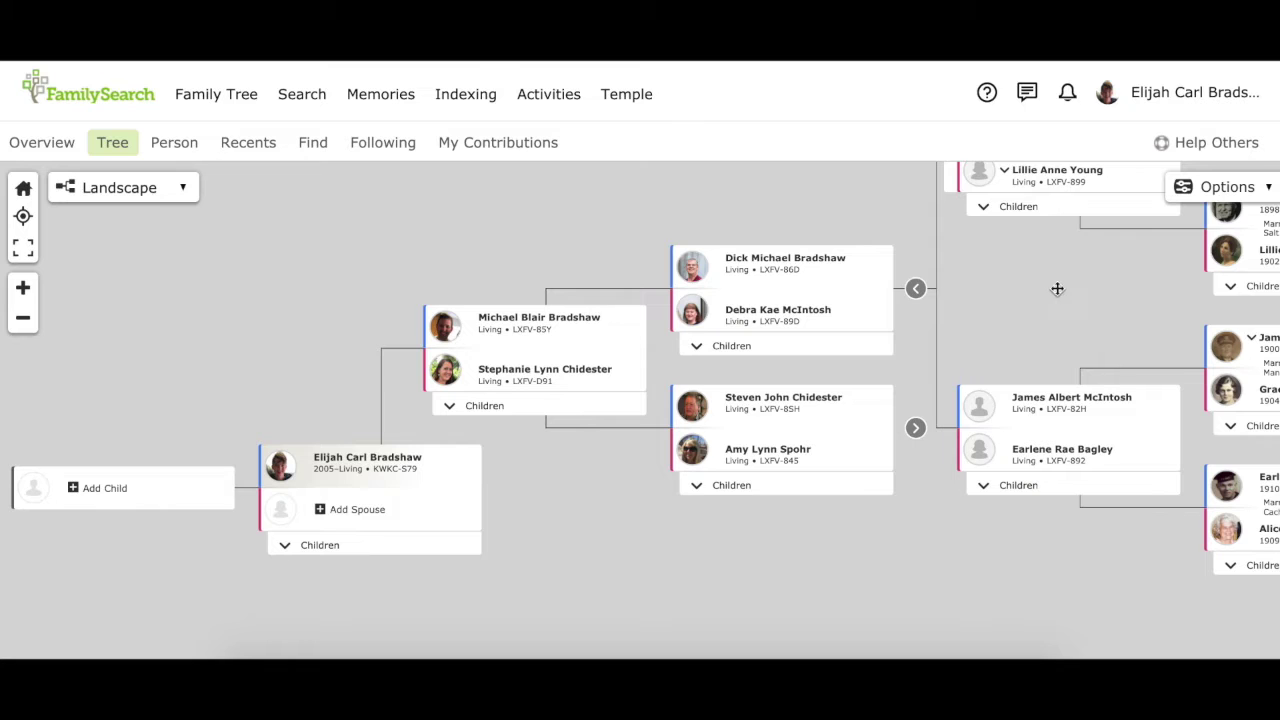
drag(1057, 289, 941, 295)
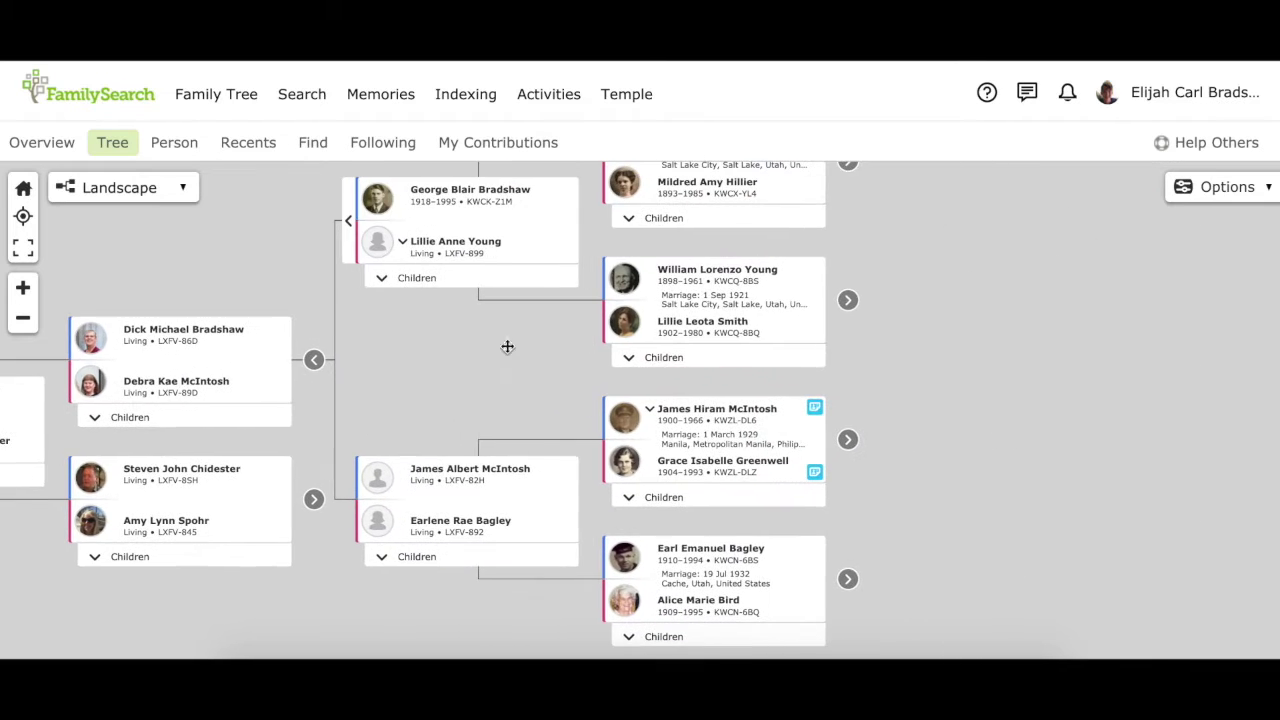
click(848, 302)
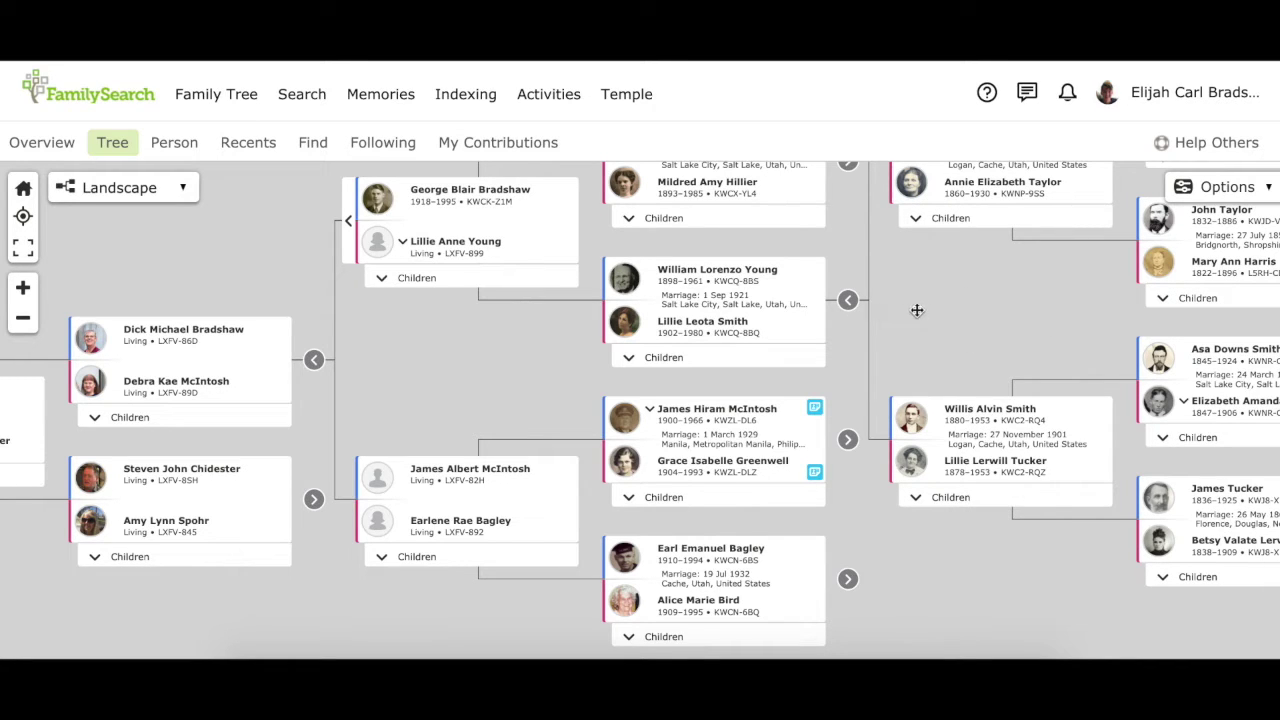
drag(914, 309, 800, 423)
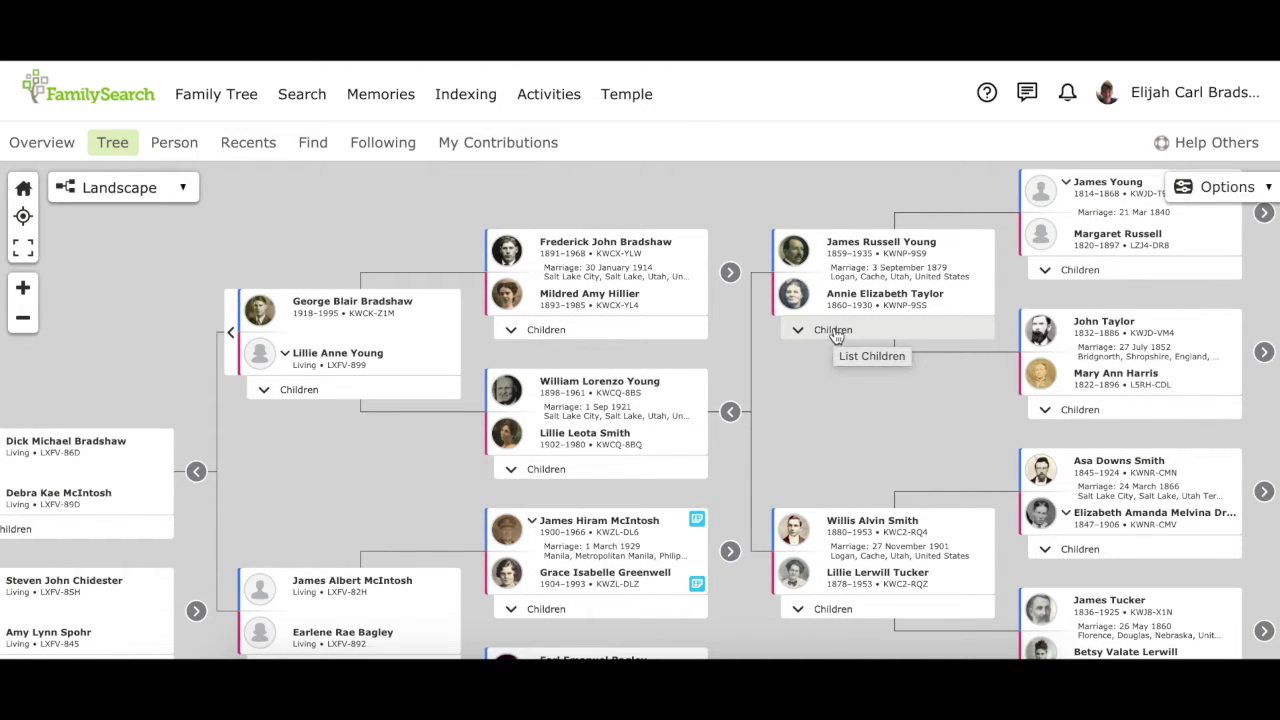
click(804, 333)
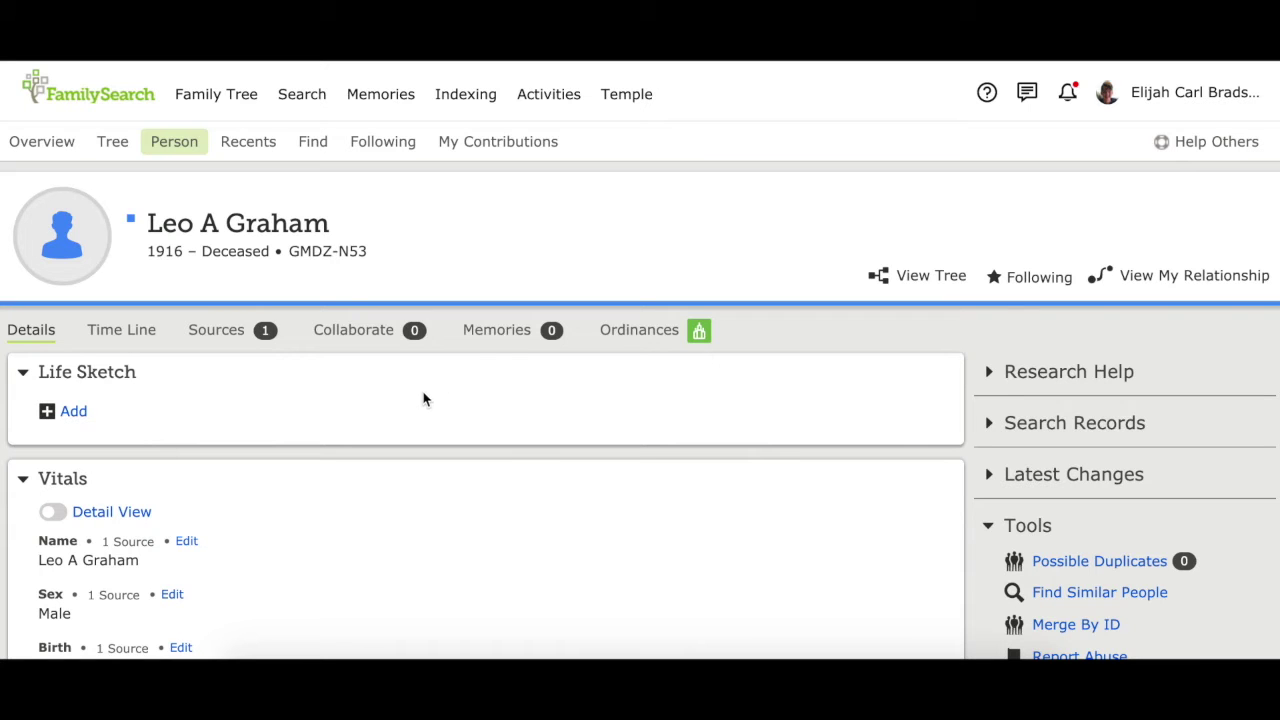
scroll(535, 462, down, 3)
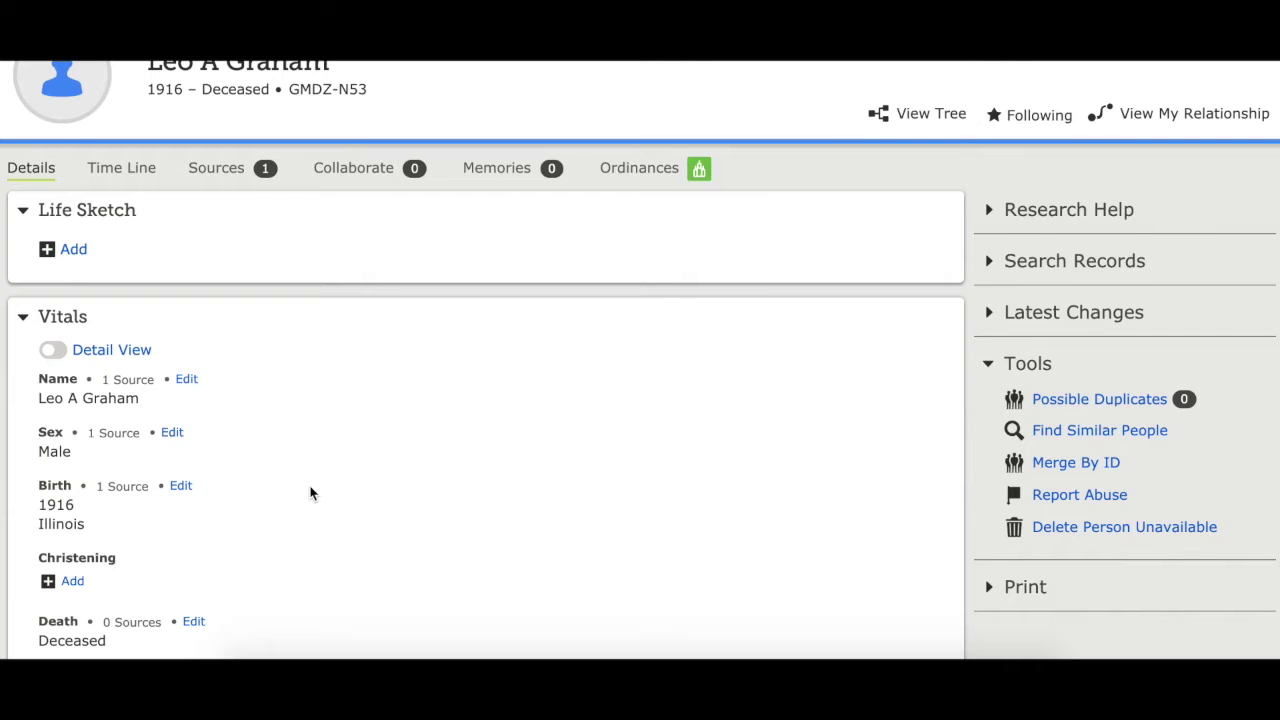
scroll(310, 493, down, 10)
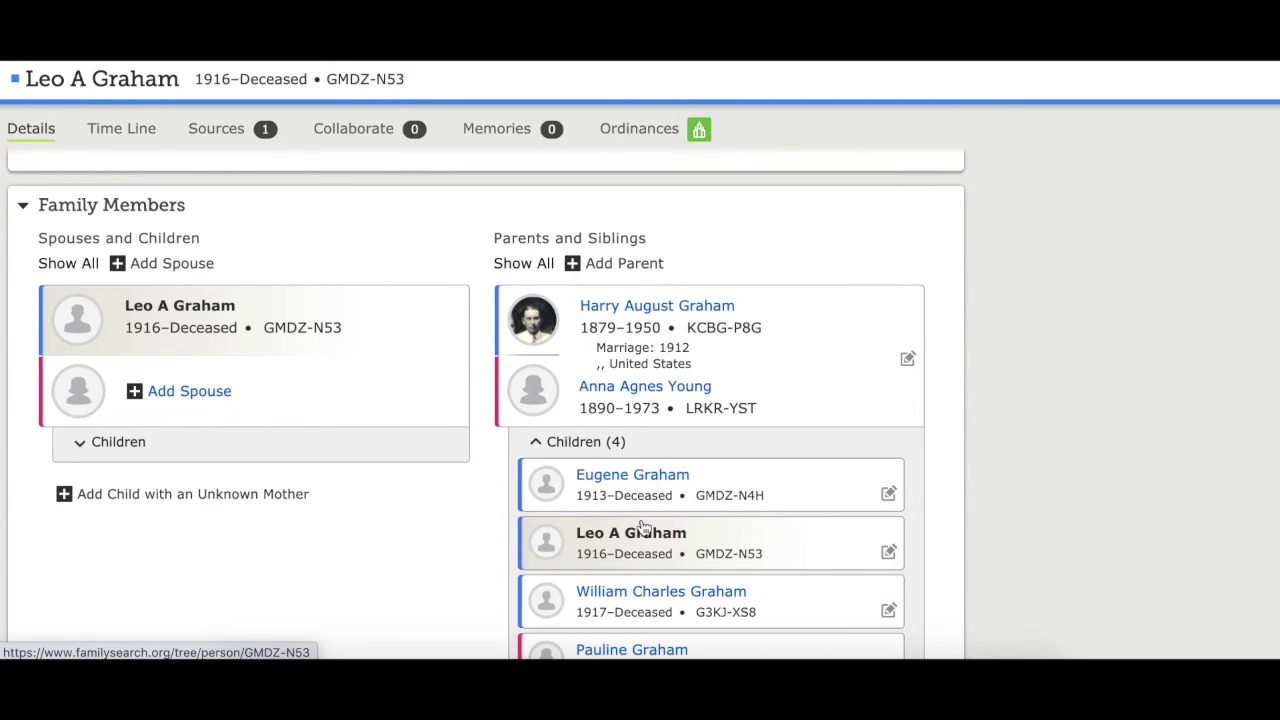
click(81, 449)
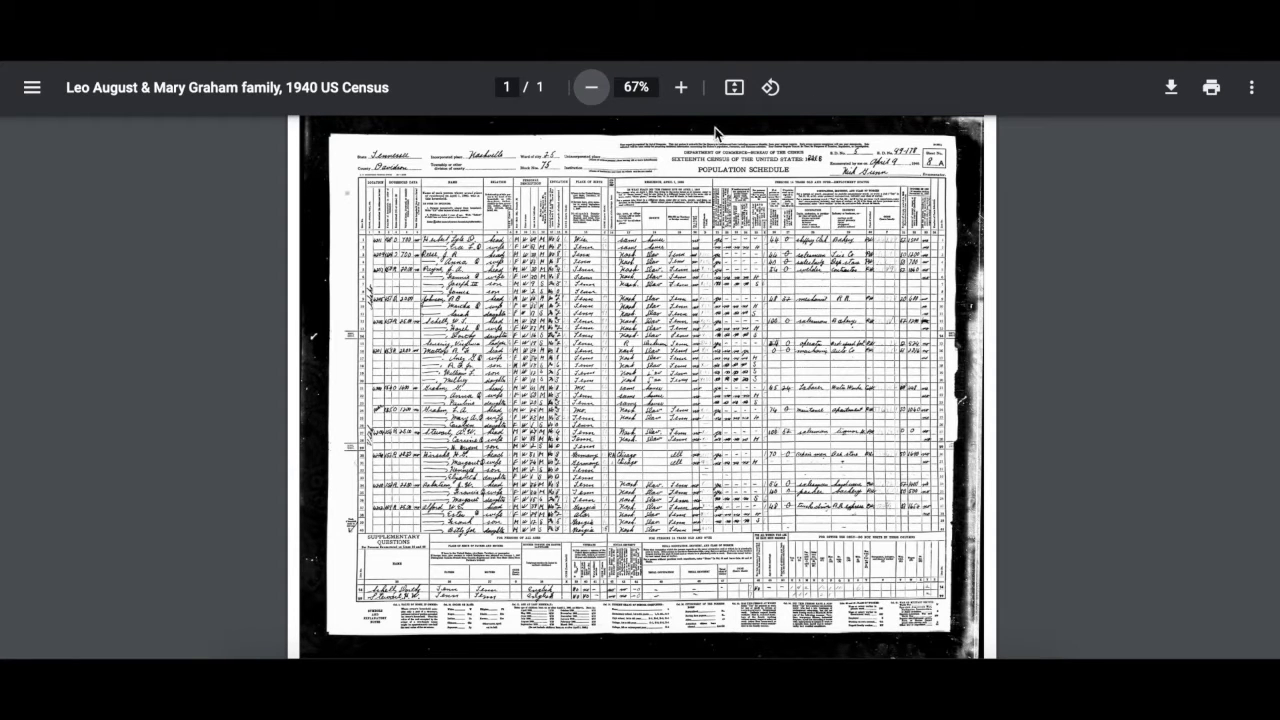
- Zoom the 1940 census PDF to 300% to read the handwriting
click(680, 89)
click(680, 90)
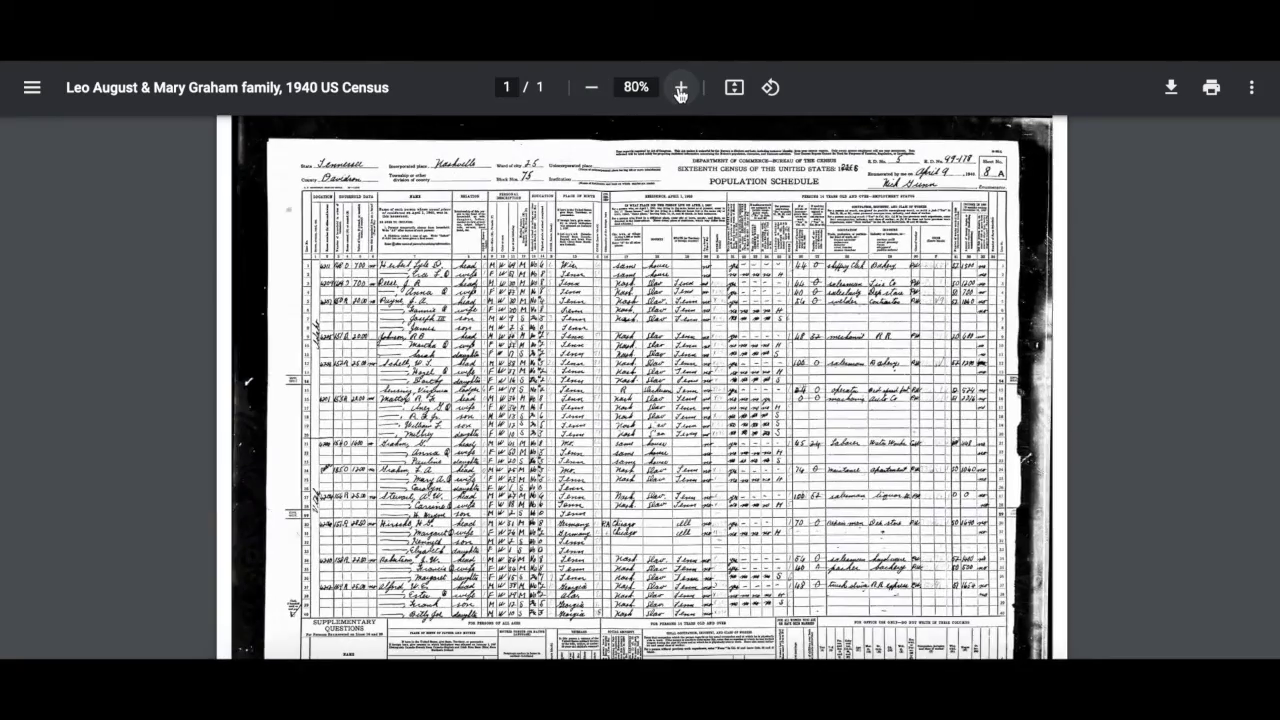
click(680, 90)
click(680, 90)
click(680, 90)
click(680, 90)
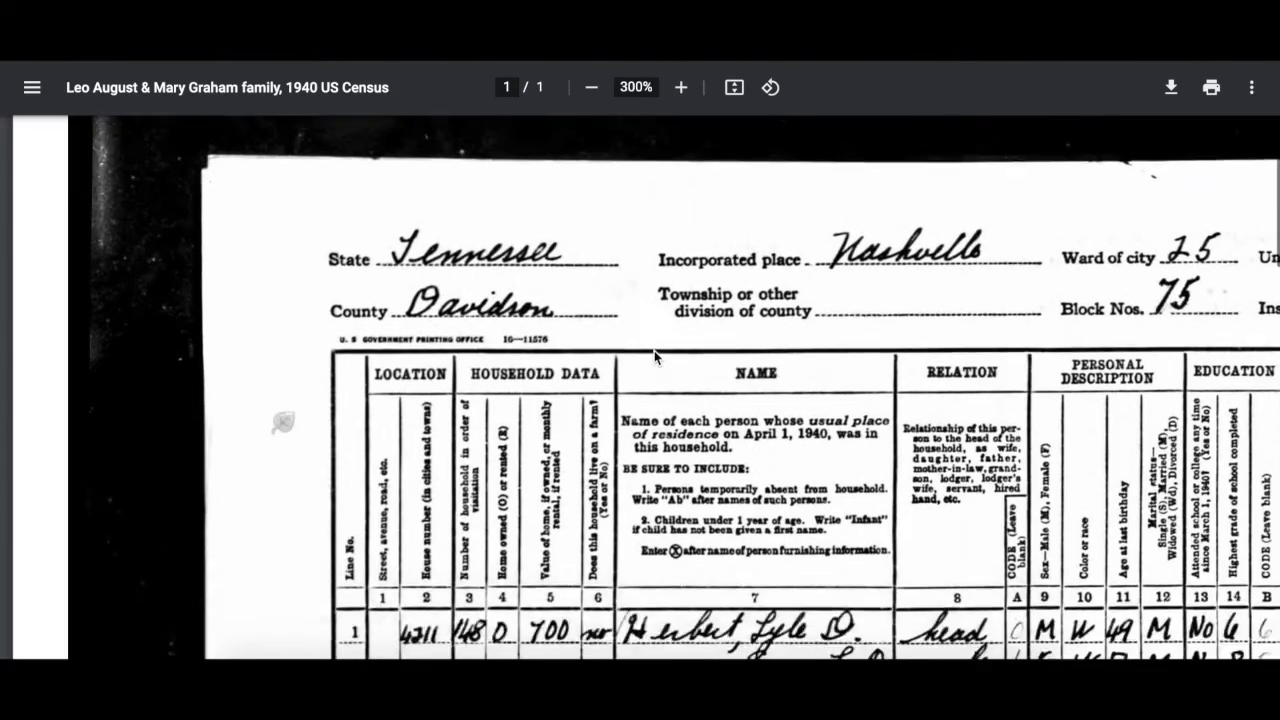
- Scroll to the Graham household in rows 21–26 showing wife Mary A
scroll(654, 350, down, 1)
scroll(654, 350, down, 2)
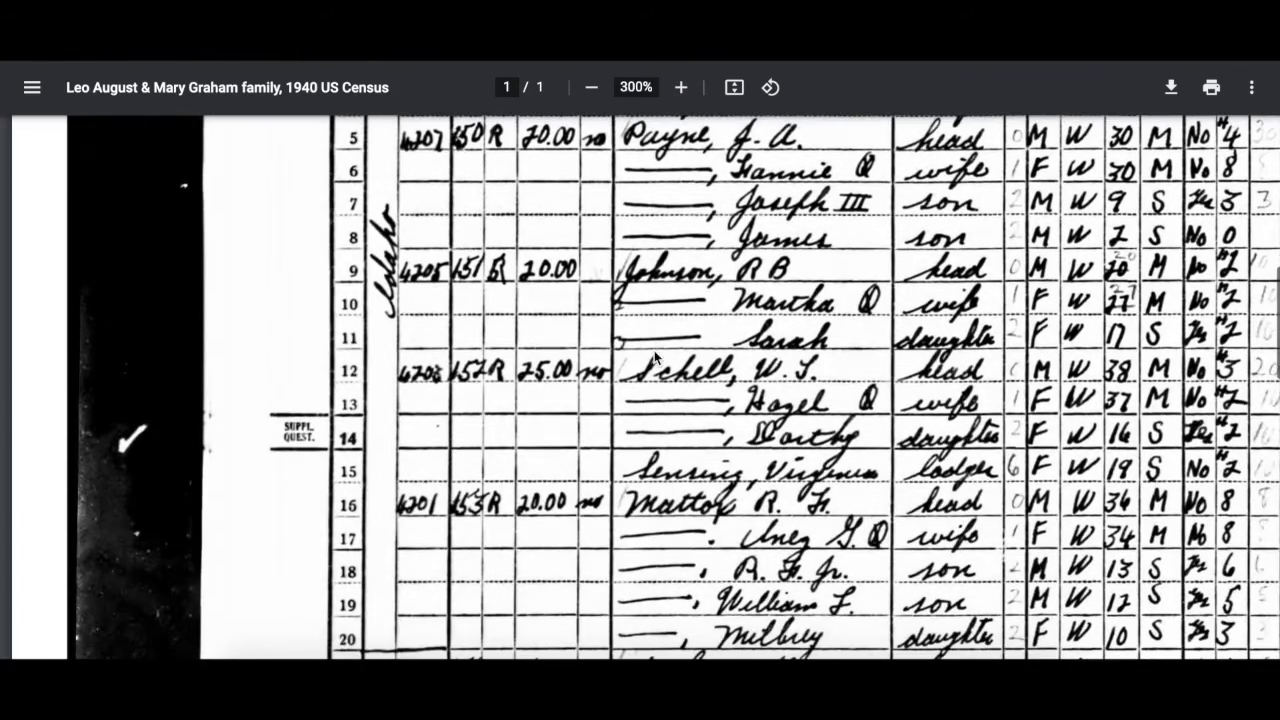
scroll(692, 458, down, 2)
scroll(692, 458, down, 2)
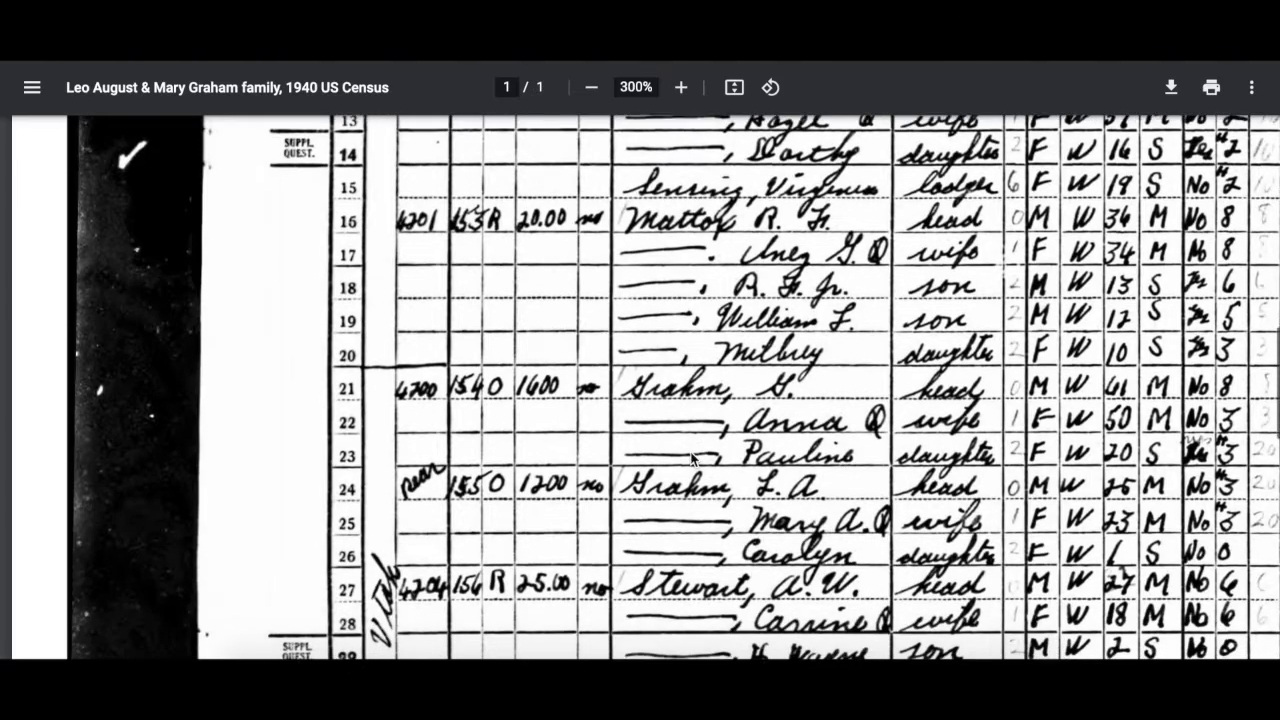
scroll(692, 458, down, 3)
scroll(692, 458, down, 2)
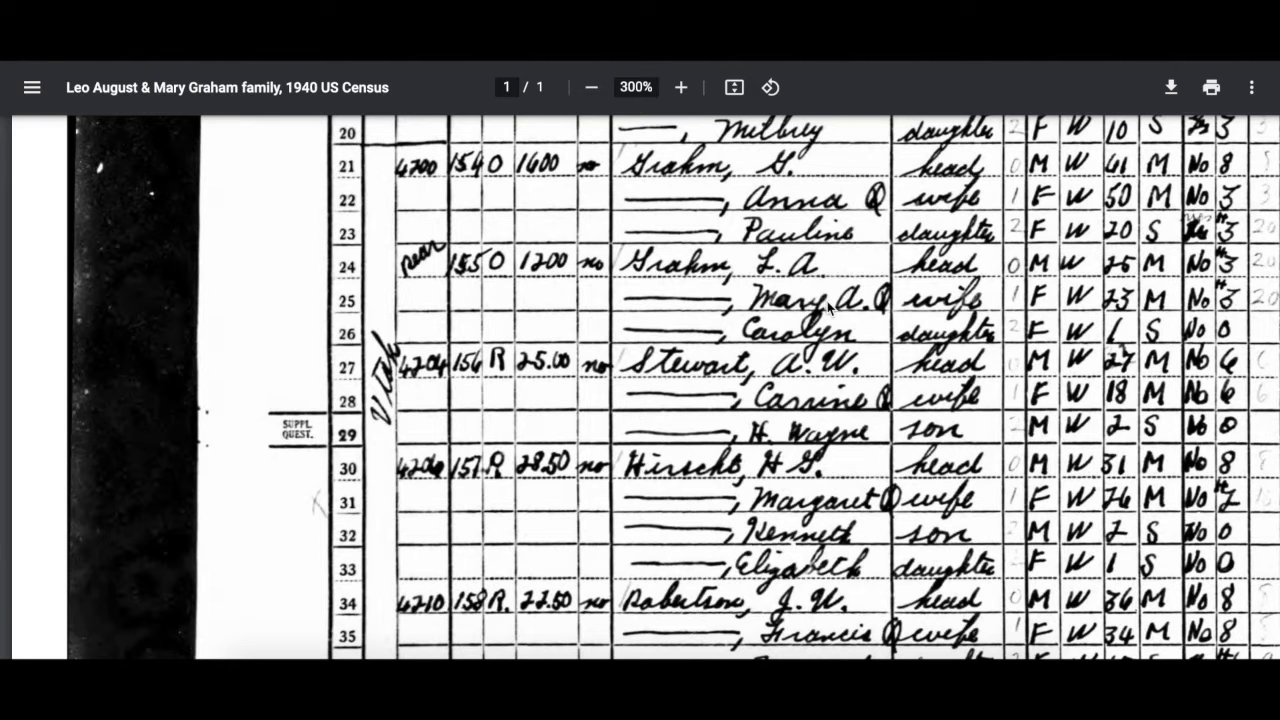
scroll(829, 307, right, 5)
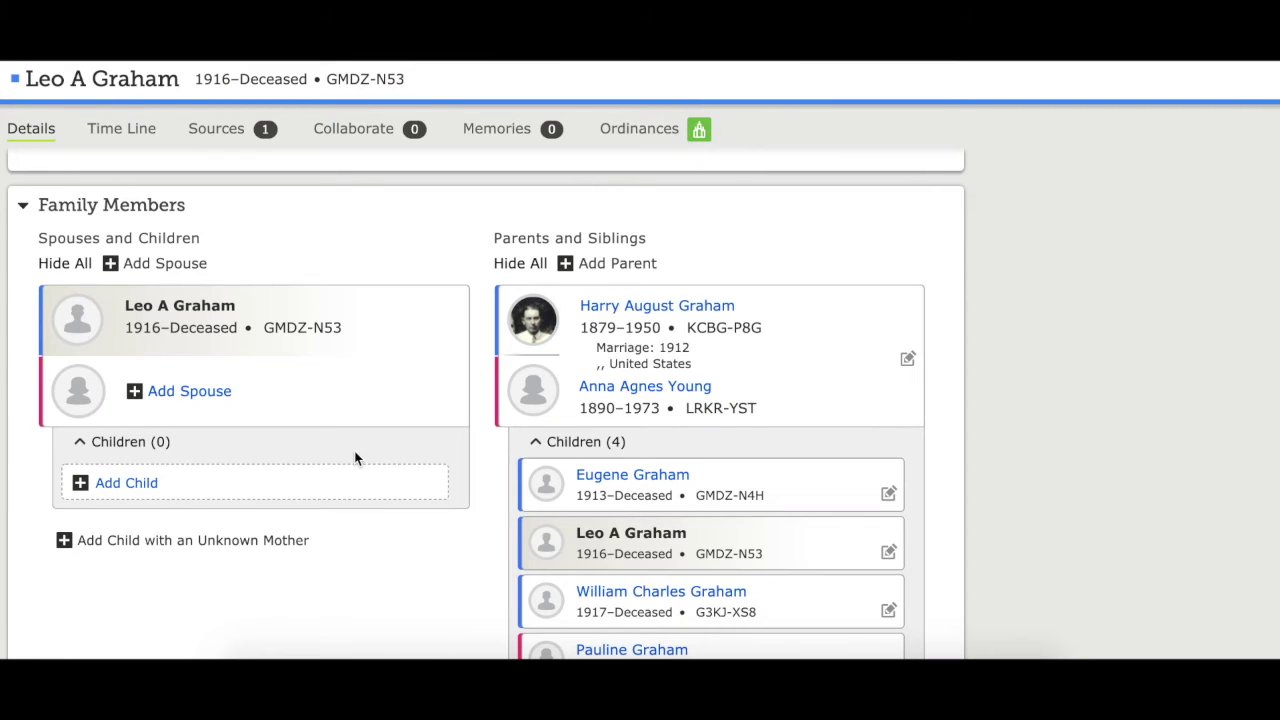
click(196, 400)
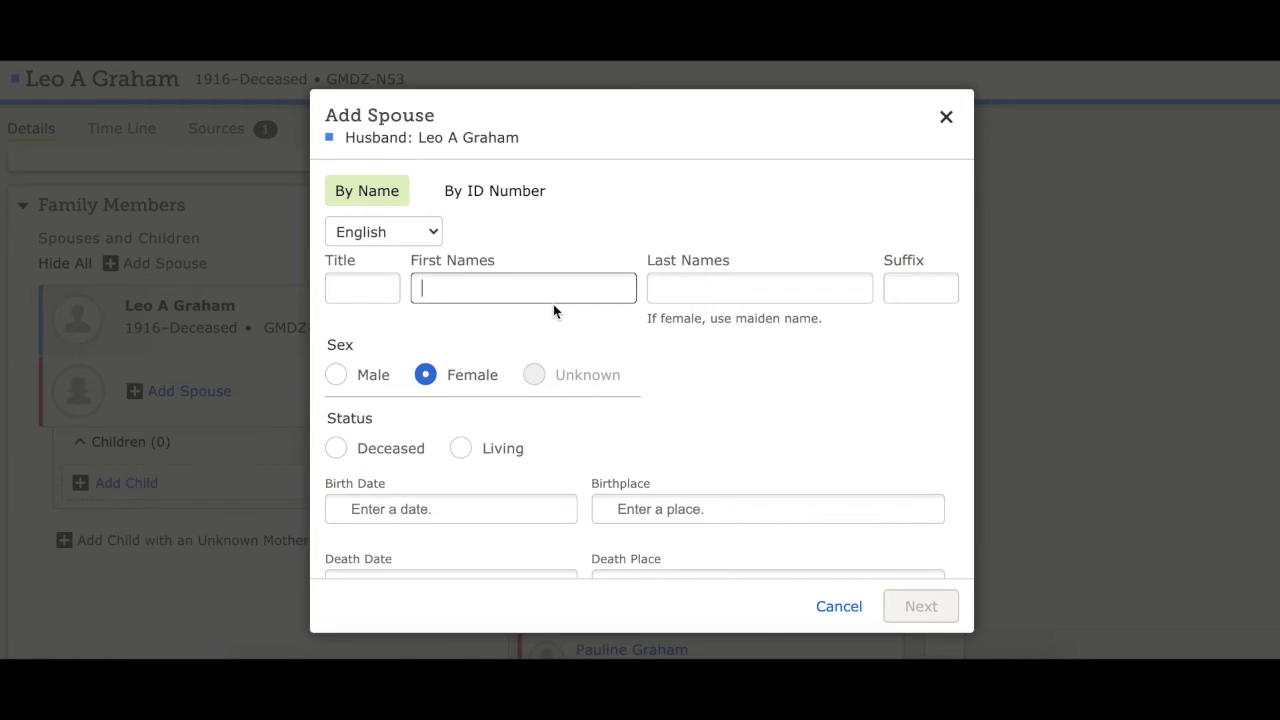
- Enter the spouse's first names as 'Mary A' and mark her Deceased
text(Mary A)
click(336, 448)
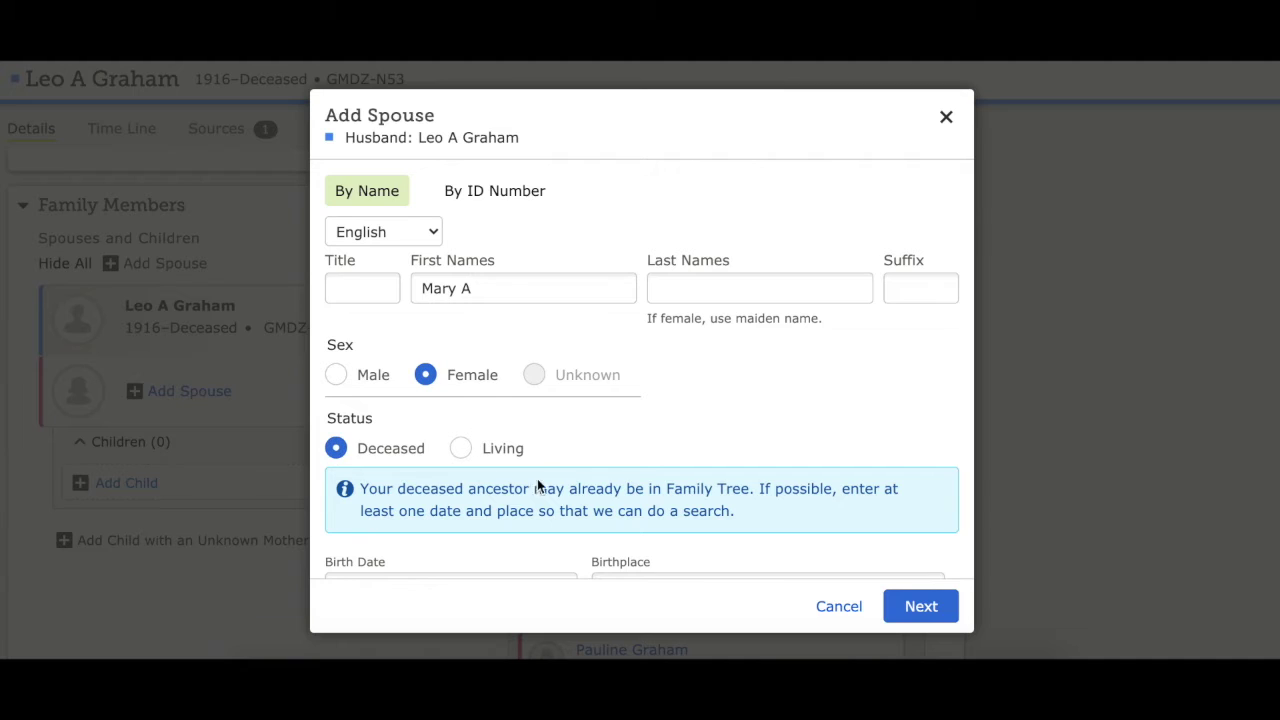
scroll(540, 478, down, 4)
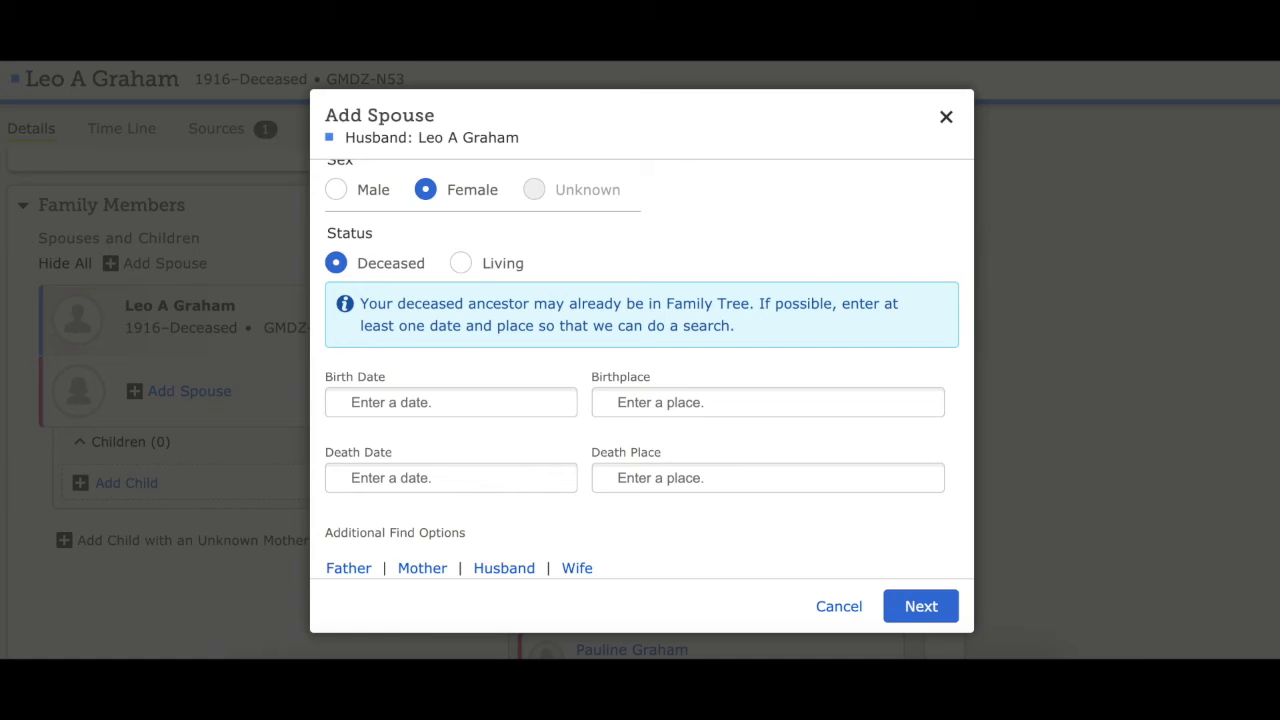
- Set the spouse's birthplace to Tennessee, United States
click(705, 403)
text(Tenn)
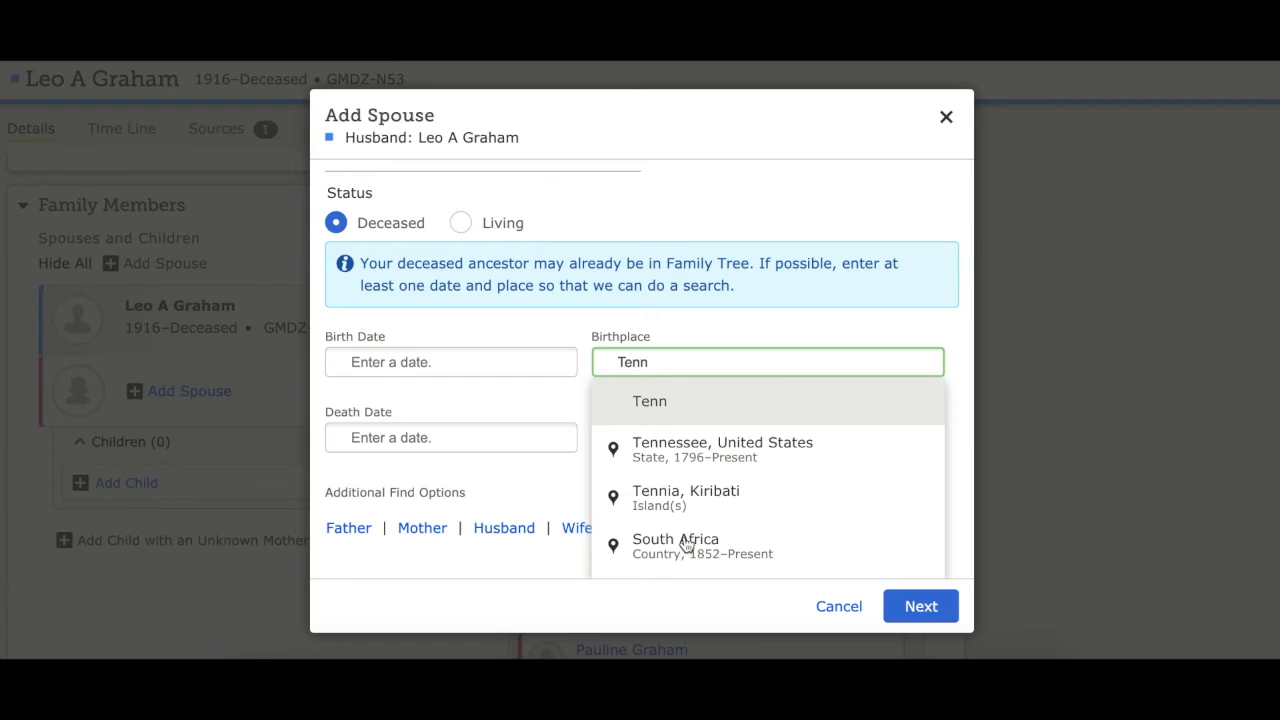
click(748, 452)
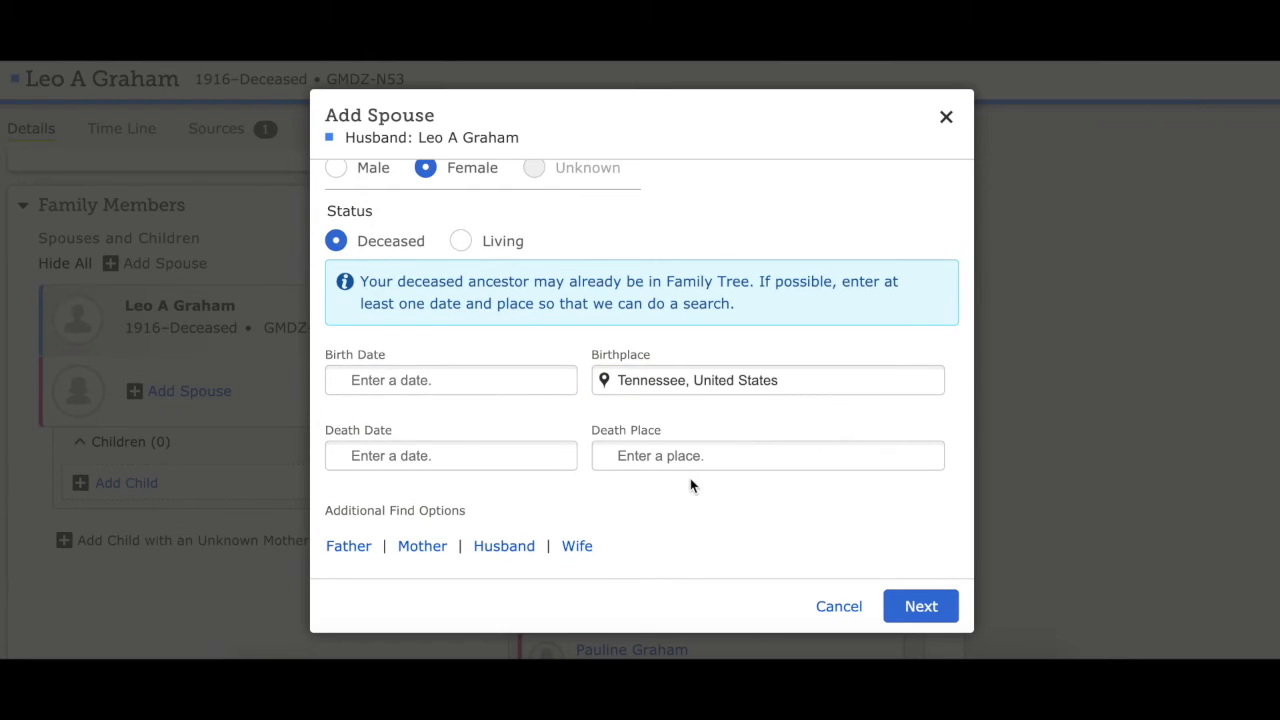
- Enter the birth date as 'About 1917' and search the tree for matches
click(484, 377)
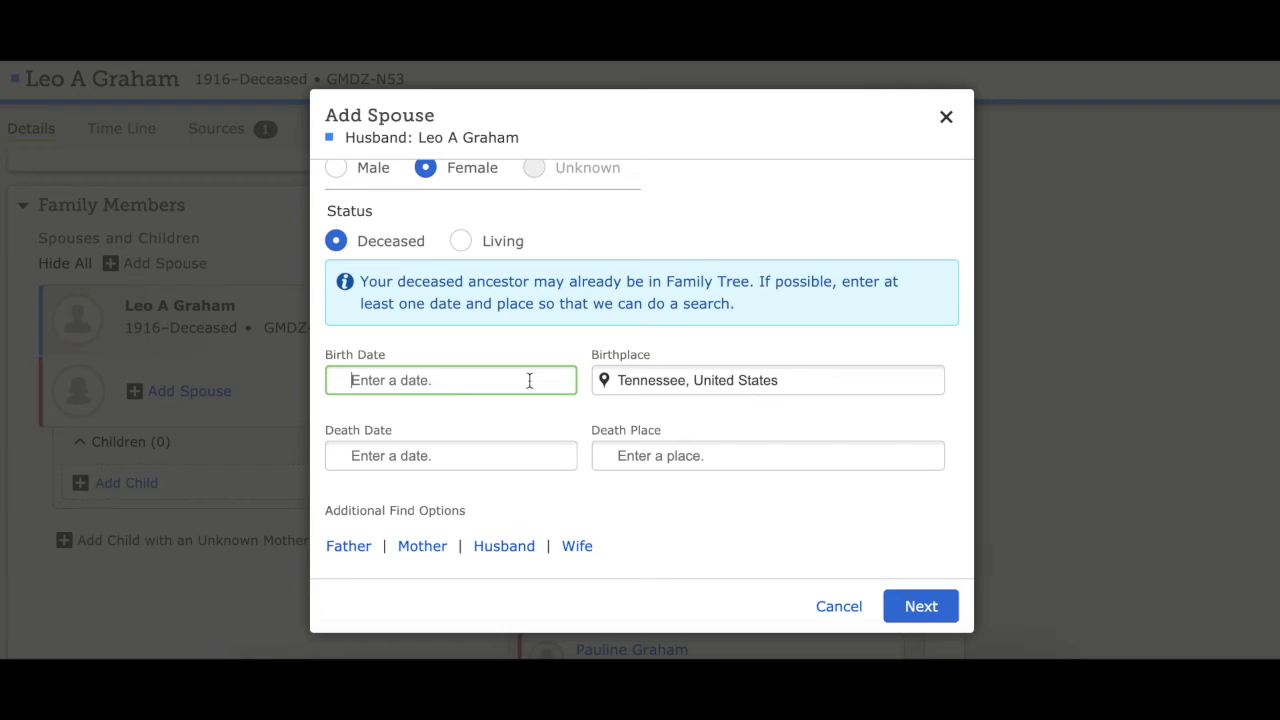
text(About 19)
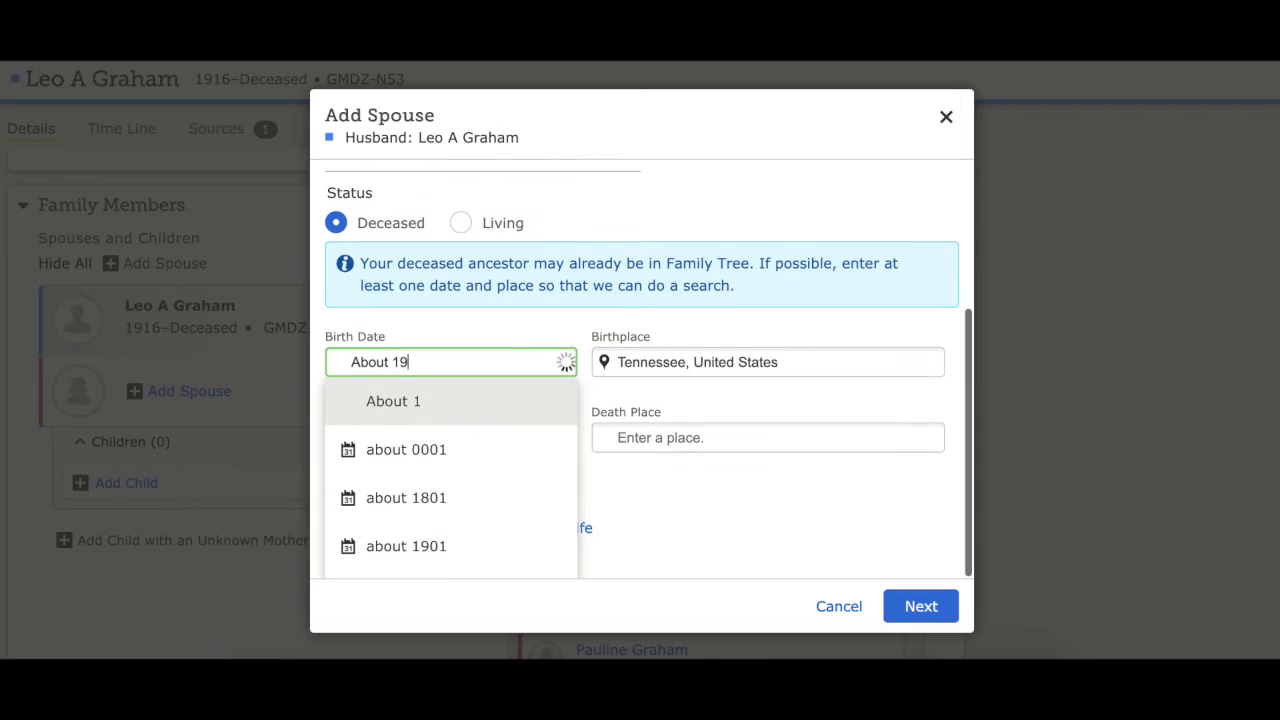
text(17)
click(447, 430)
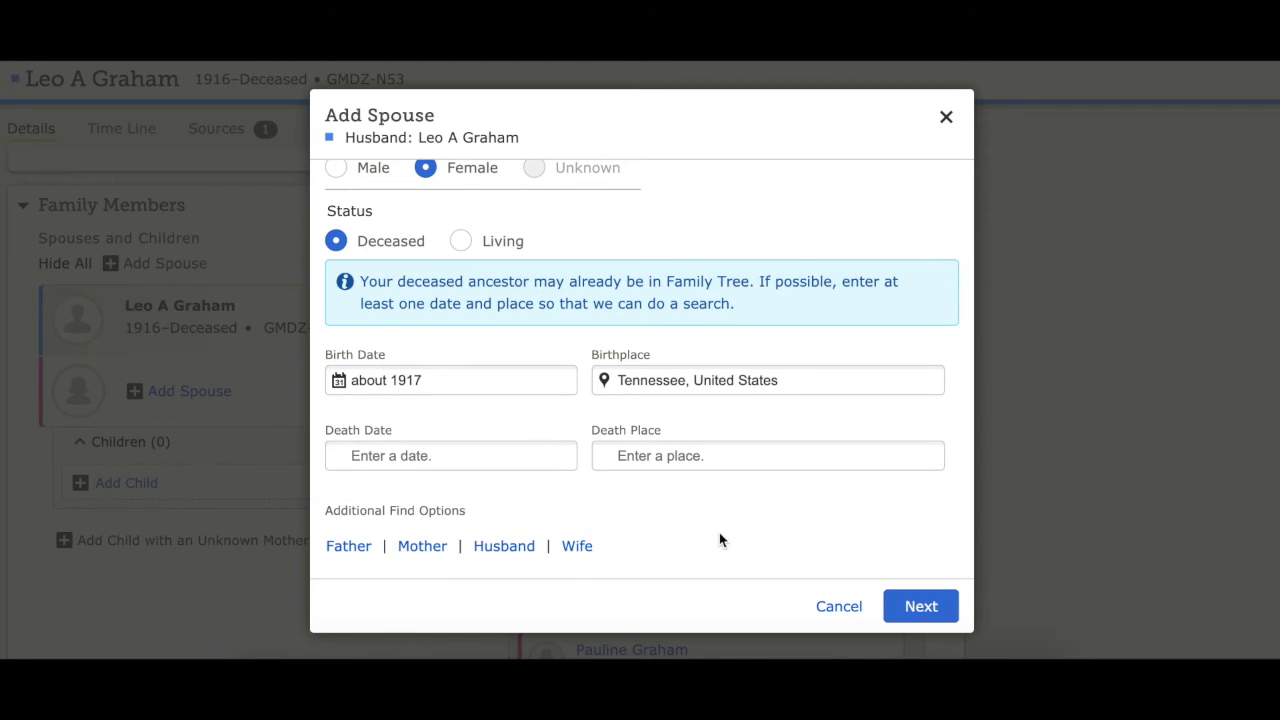
click(922, 613)
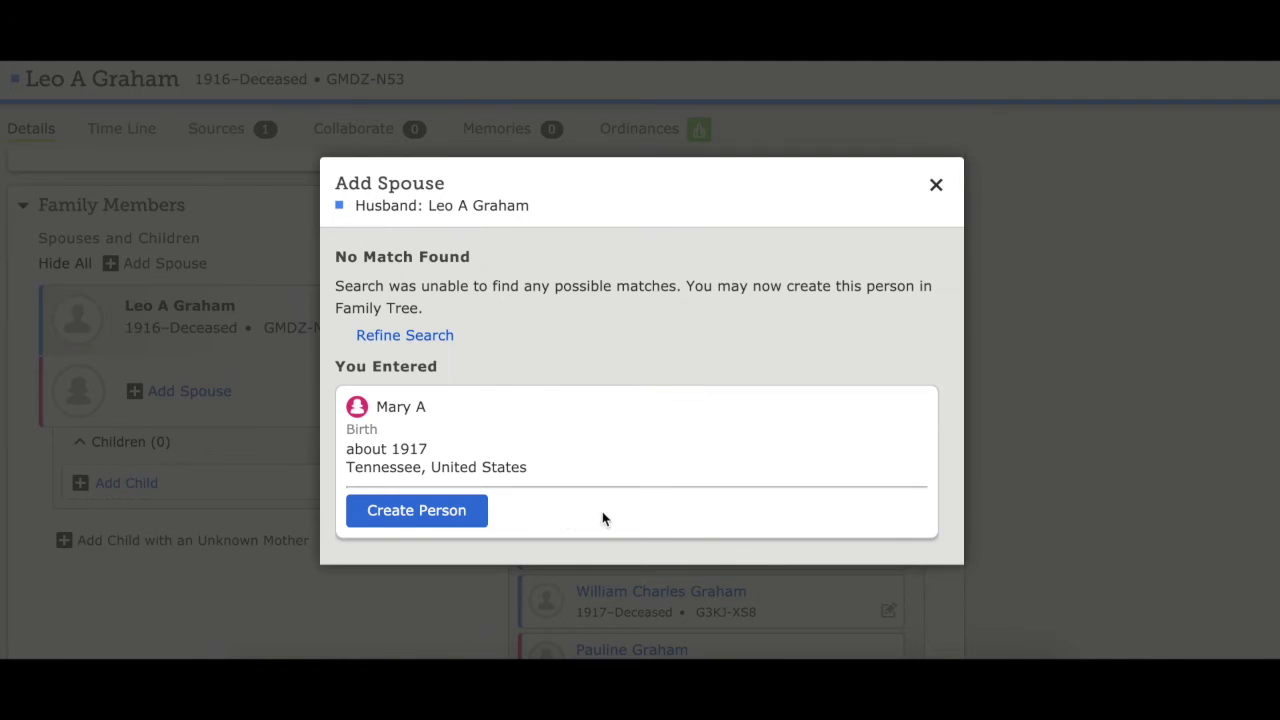
click(450, 514)
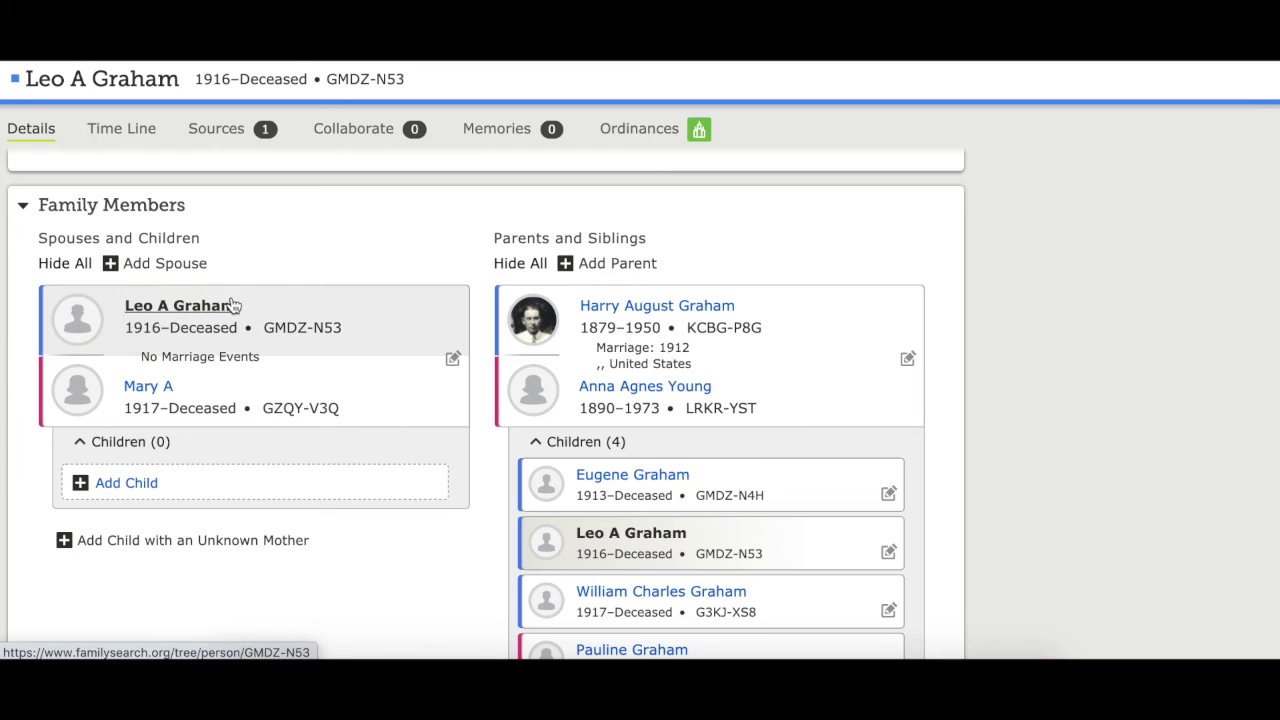
click(160, 388)
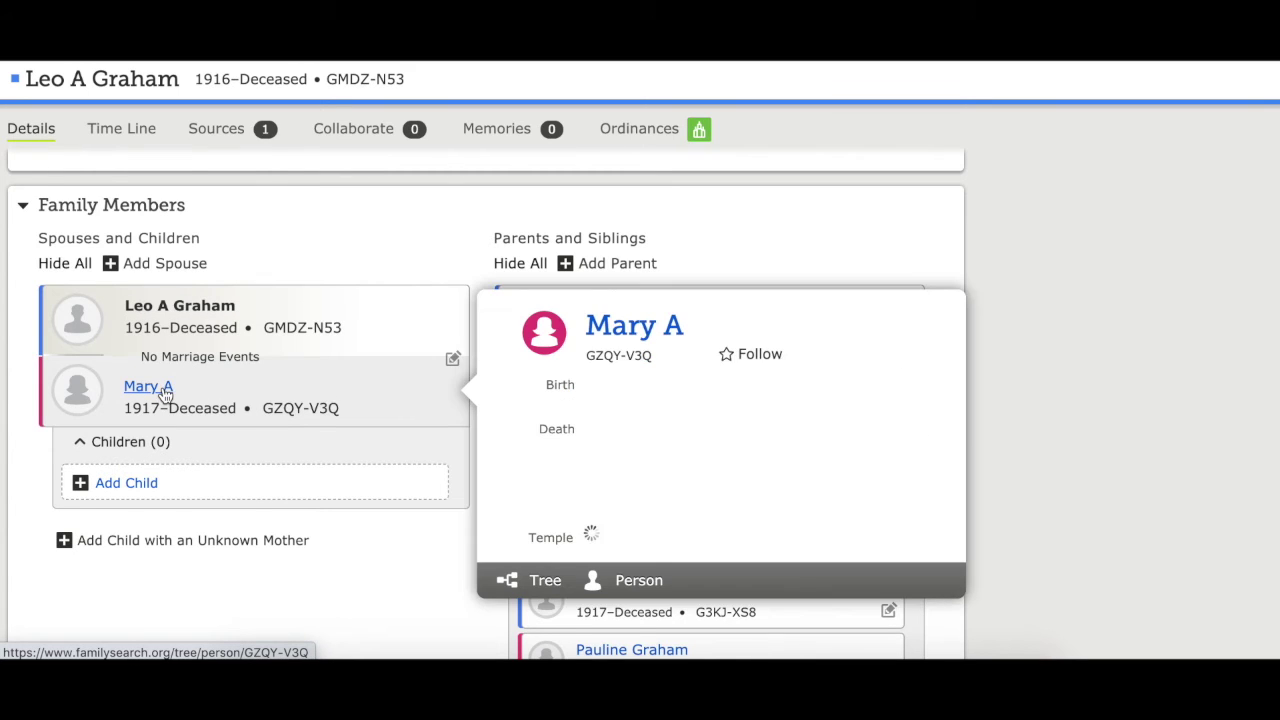
click(640, 327)
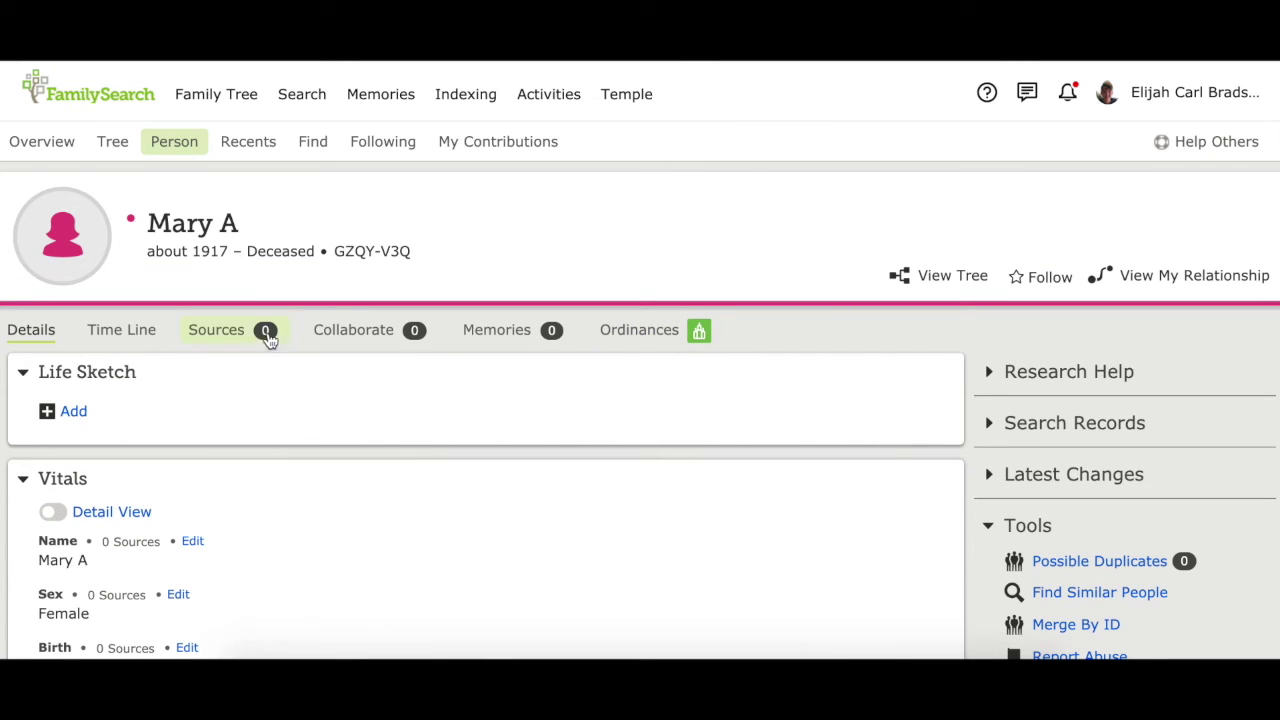
click(229, 339)
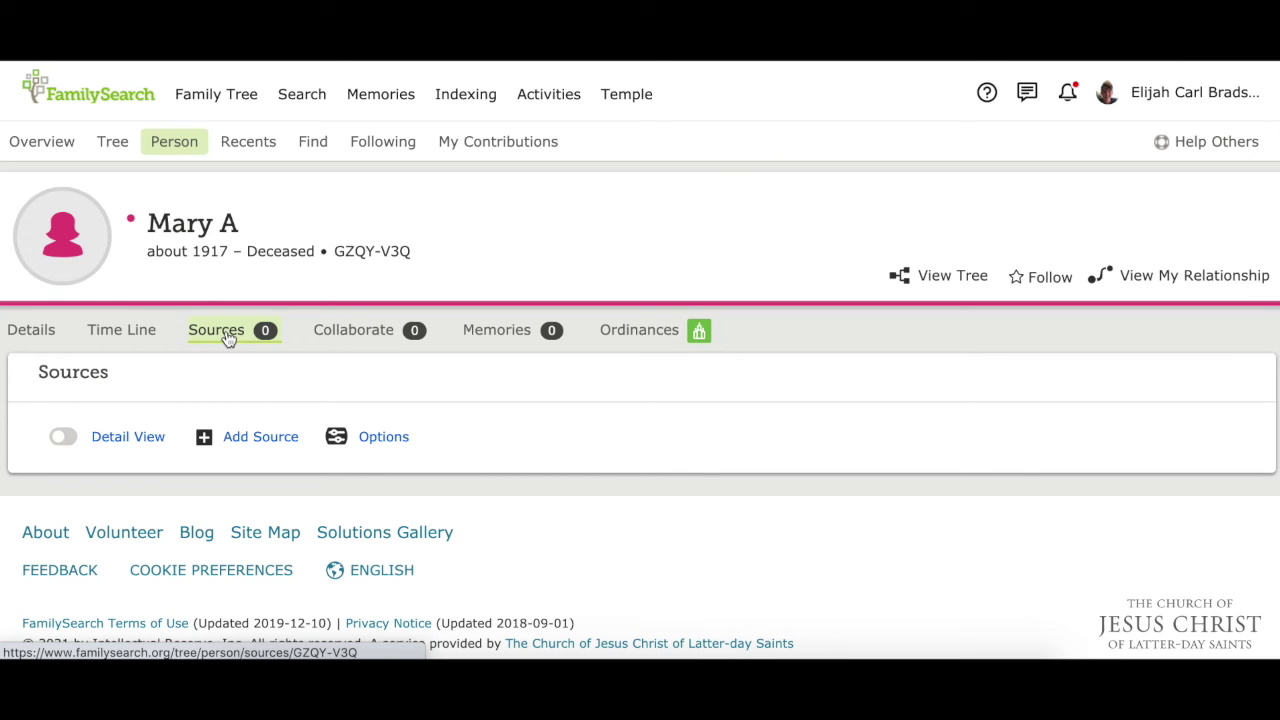
click(259, 444)
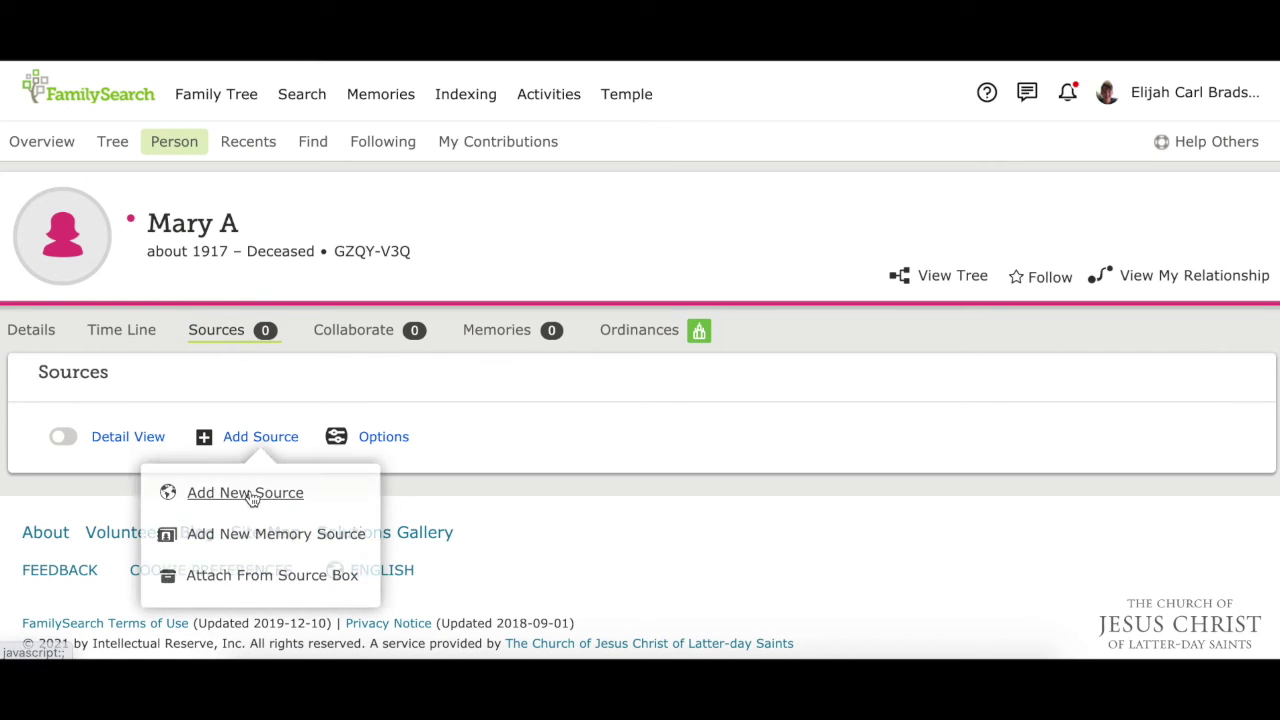
click(252, 492)
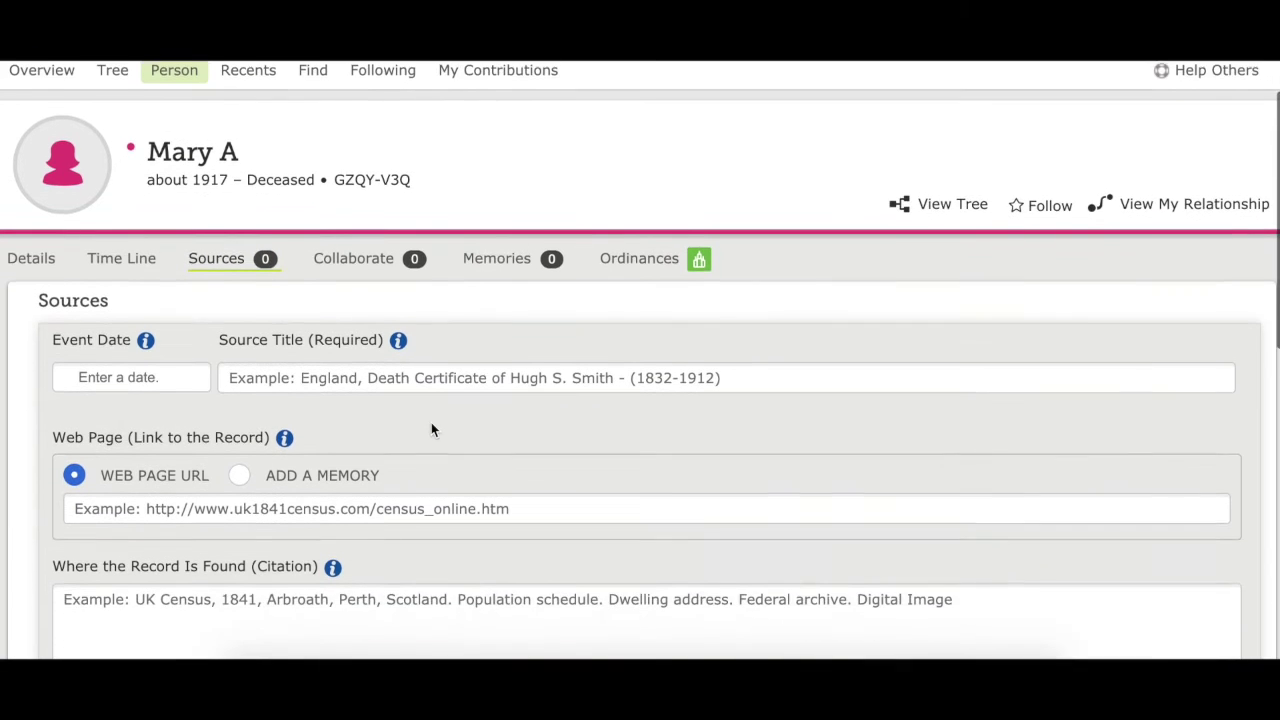
- Set the source's event date to 1940
scroll(431, 430, up, 1)
click(170, 400)
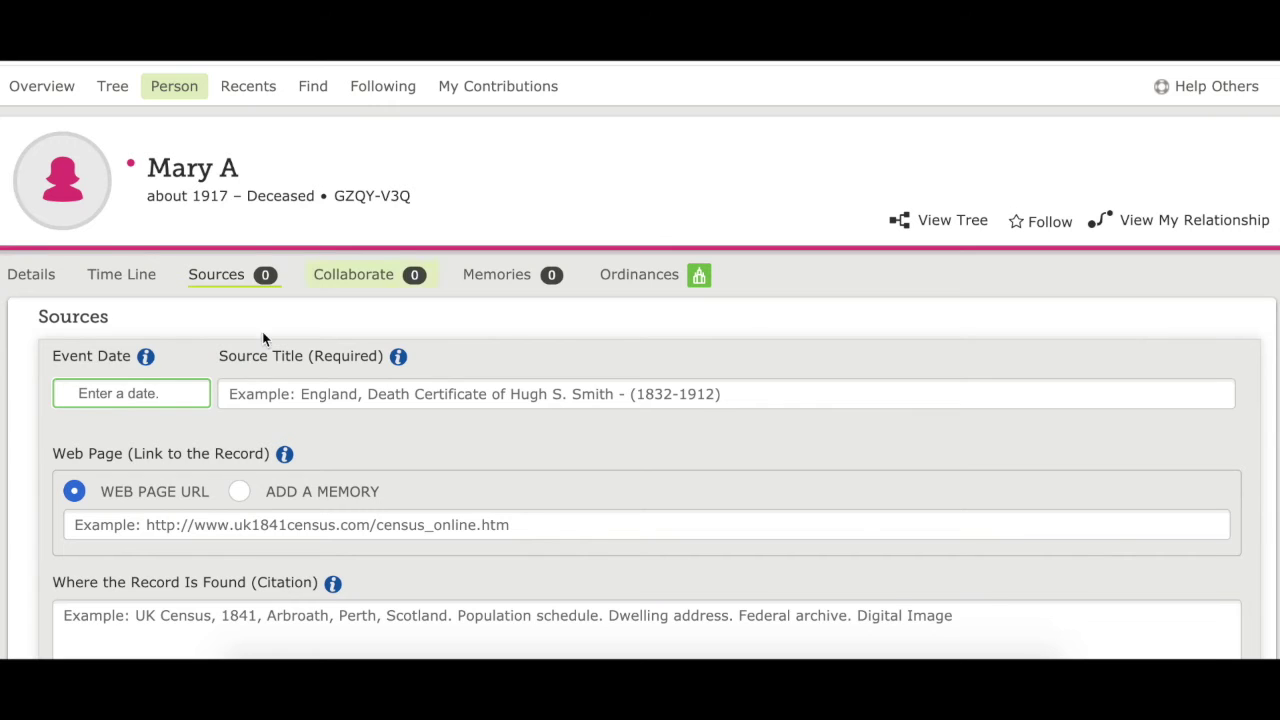
text(1940)
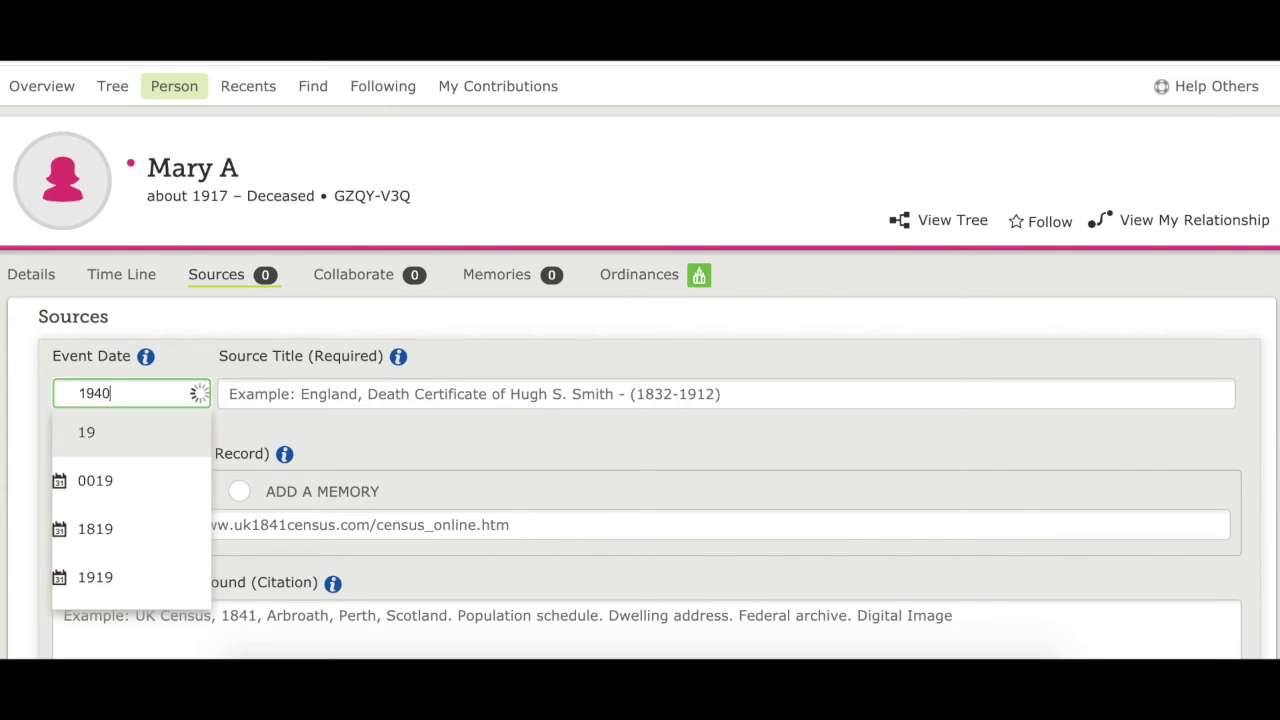
click(174, 432)
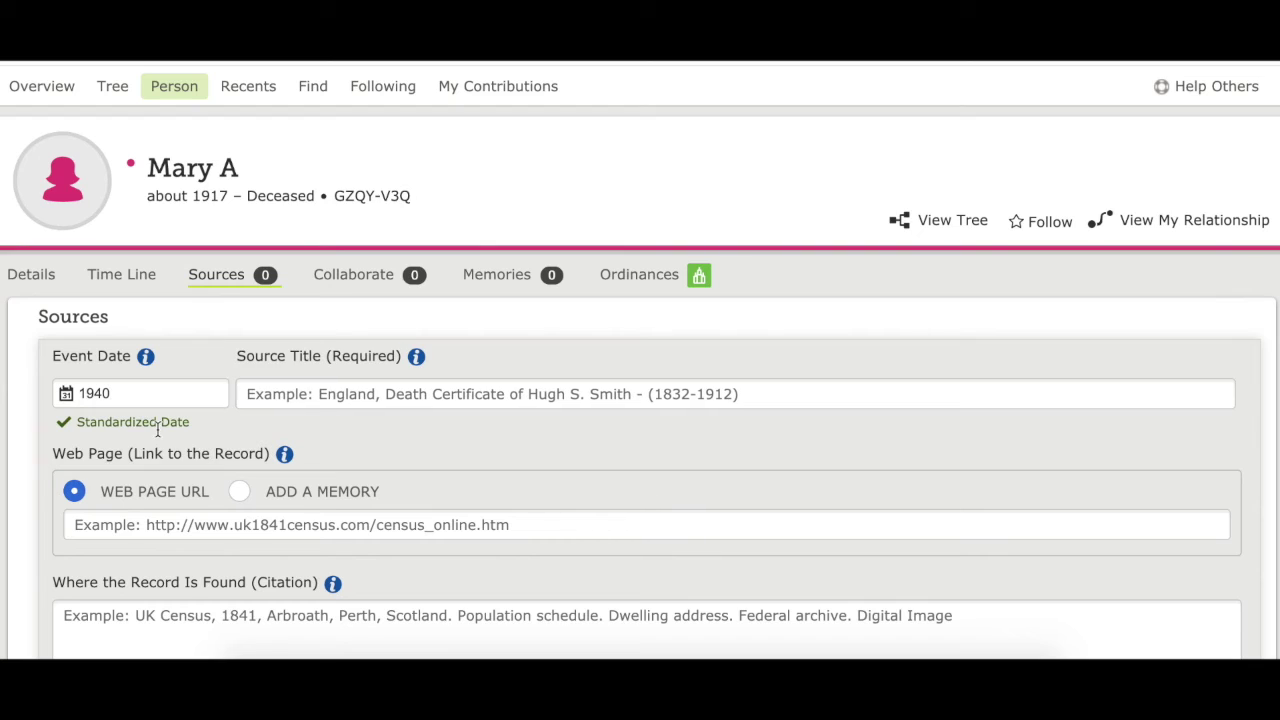
click(315, 392)
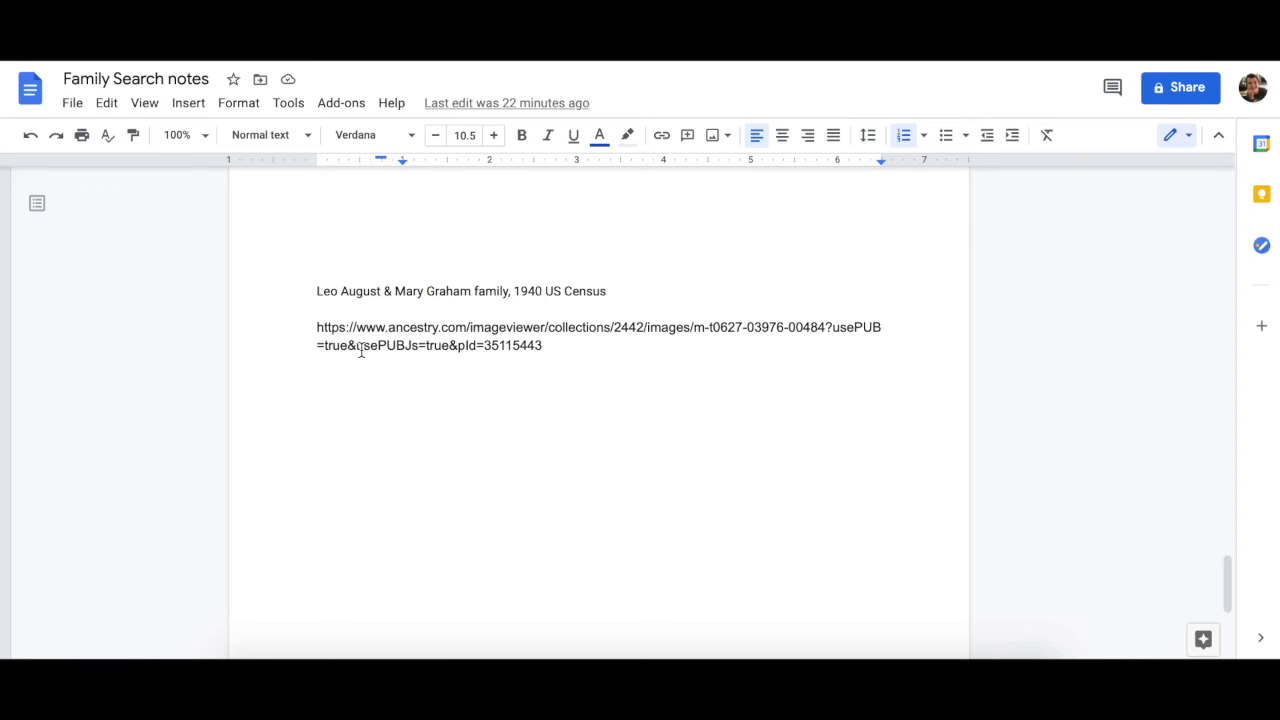
double_click(436, 294)
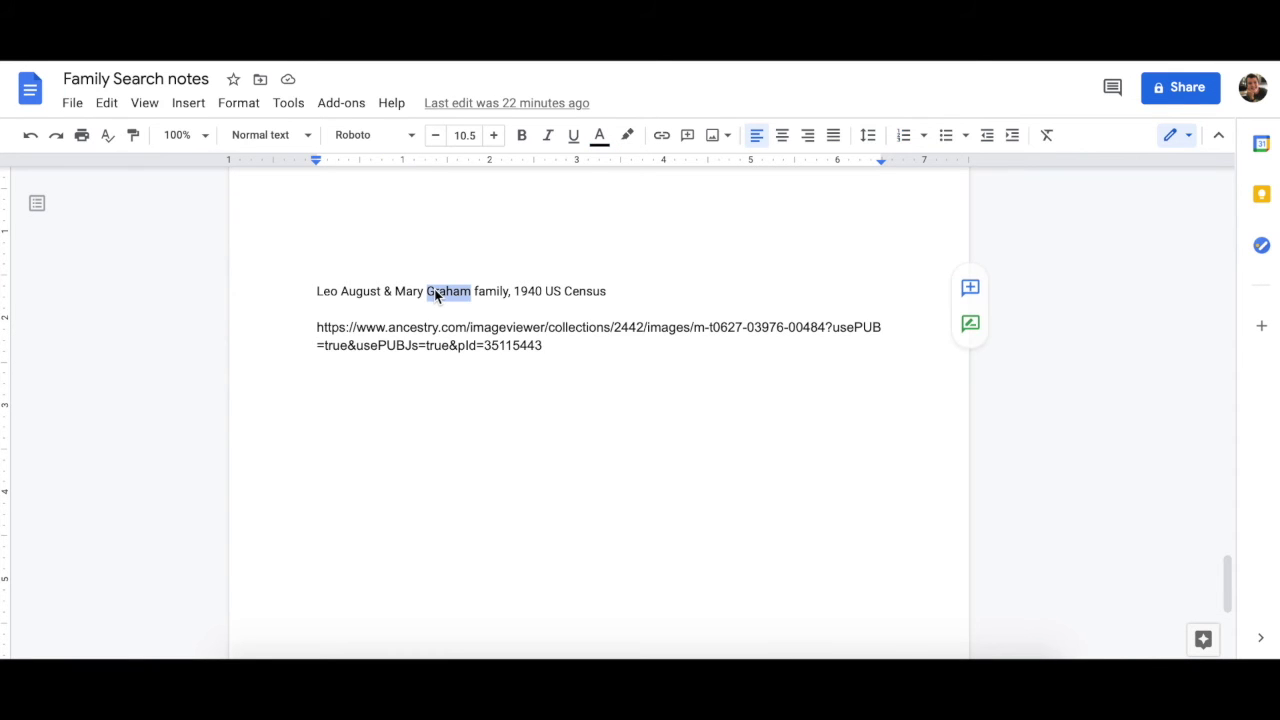
triple_click(436, 294)
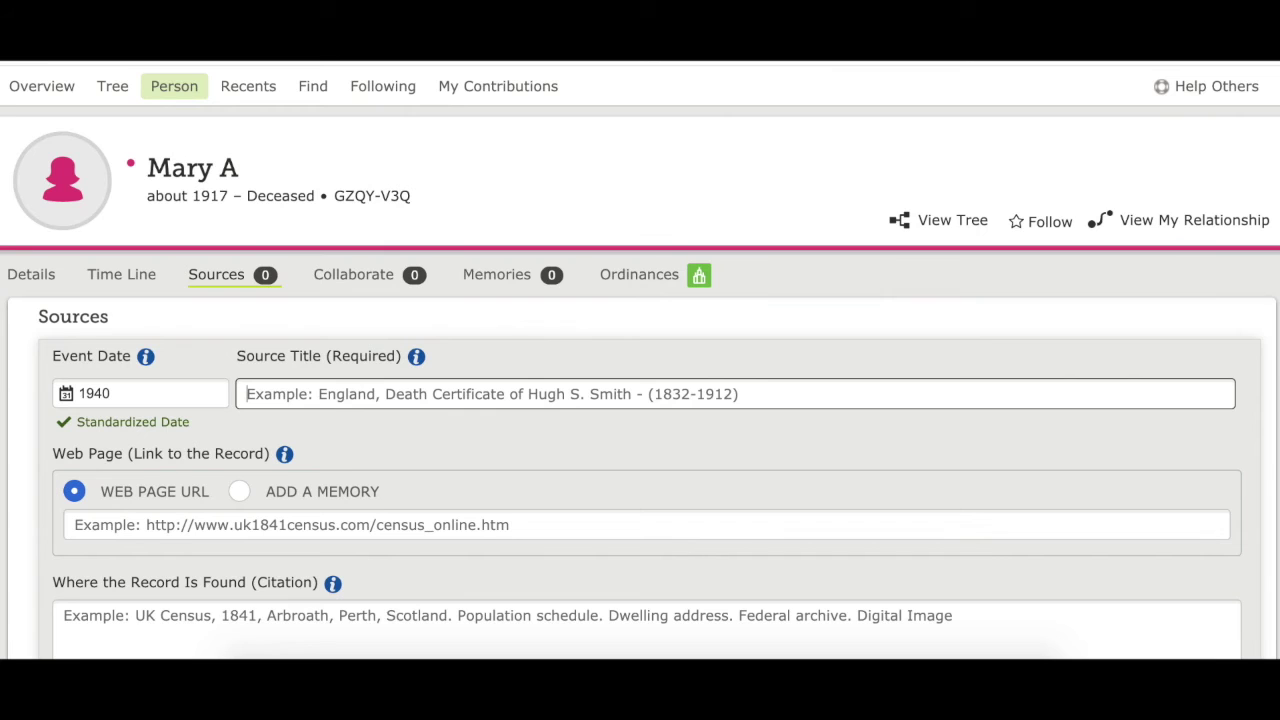
text(Leo August & Mary Graham family, 1940 US Census)
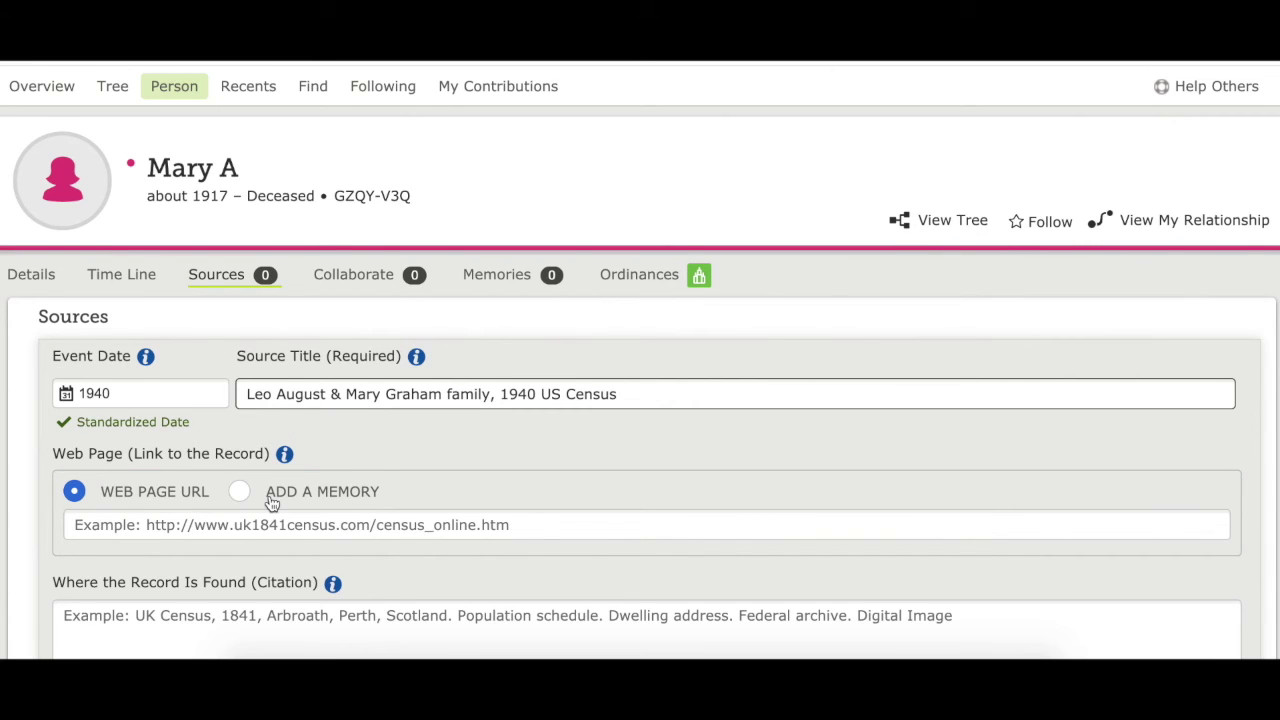
scroll(340, 462, down, 1)
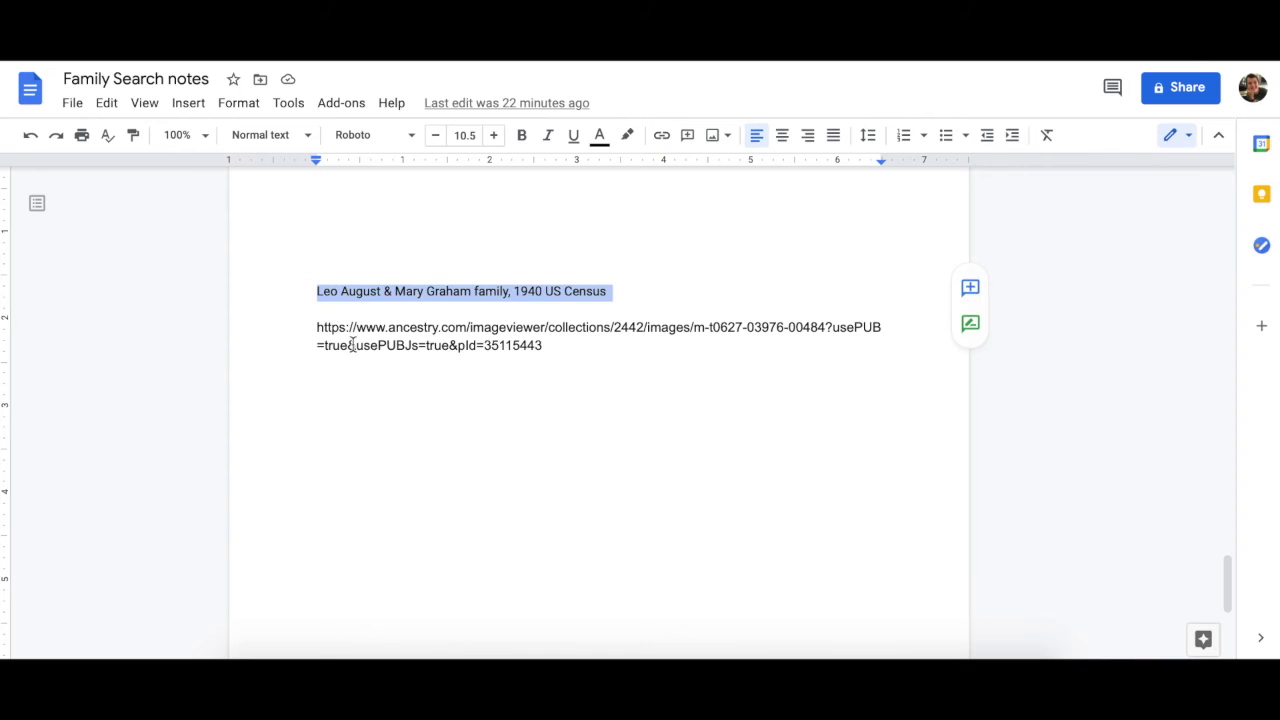
- Copy the ancestry.com record link into Web Page URL and save the source
triple_click(352, 345)
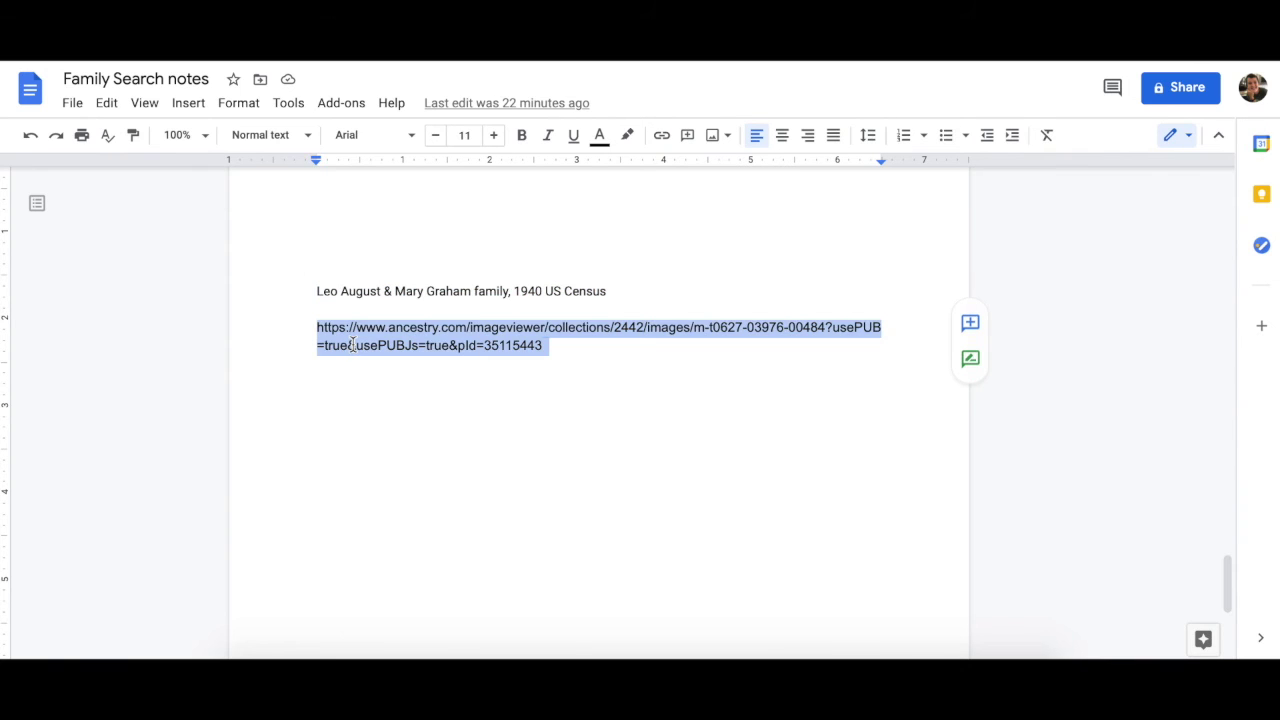
key(ctrl+c)
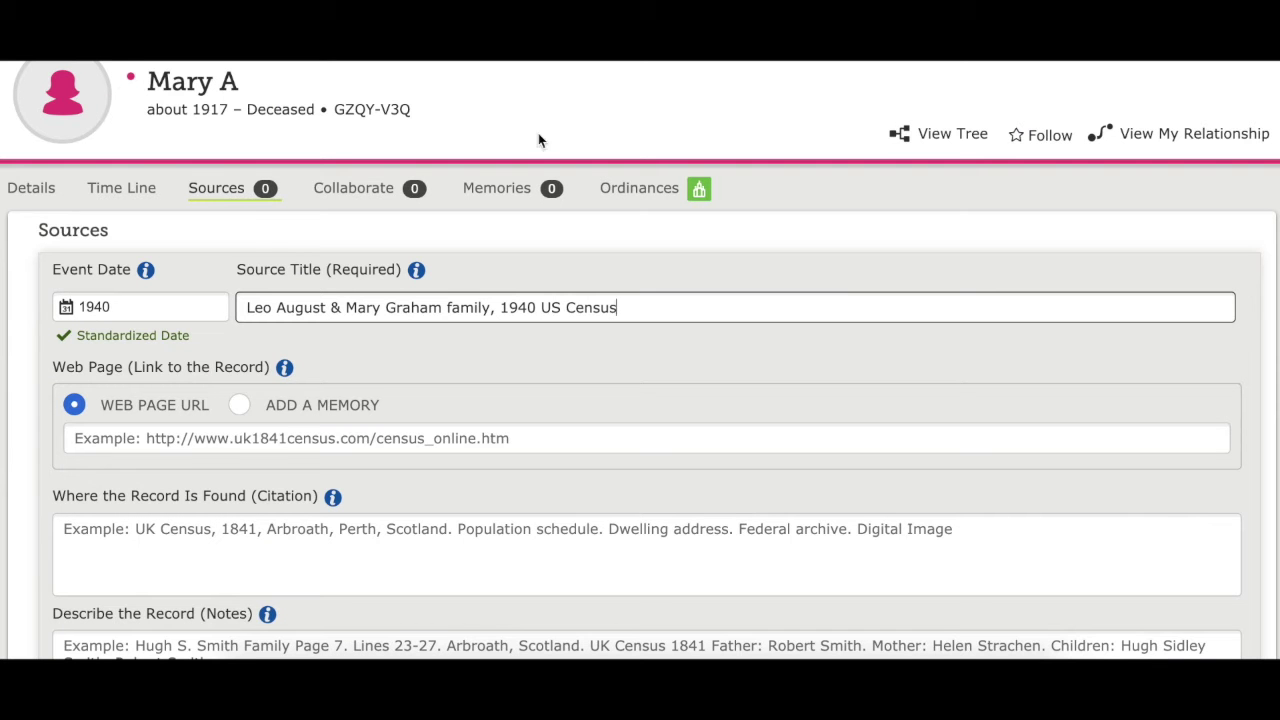
click(349, 430)
key(ctrl+v)
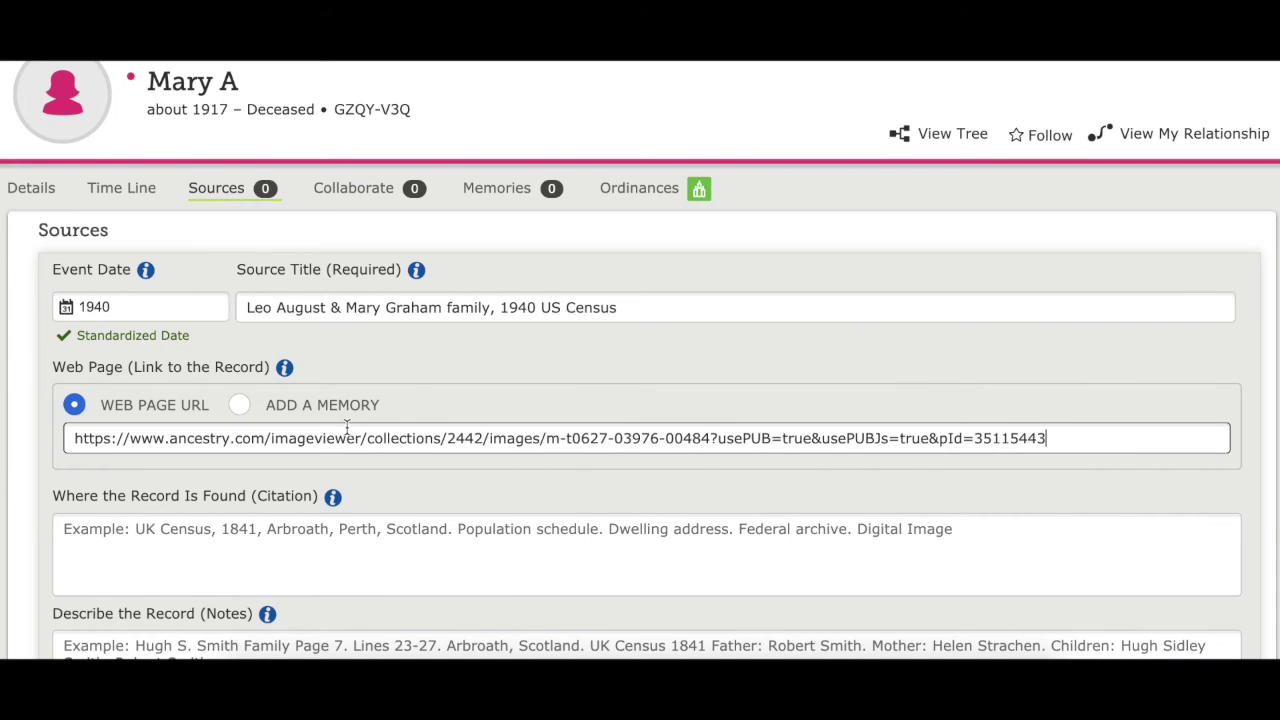
scroll(347, 428, down, 4)
scroll(347, 428, down, 3)
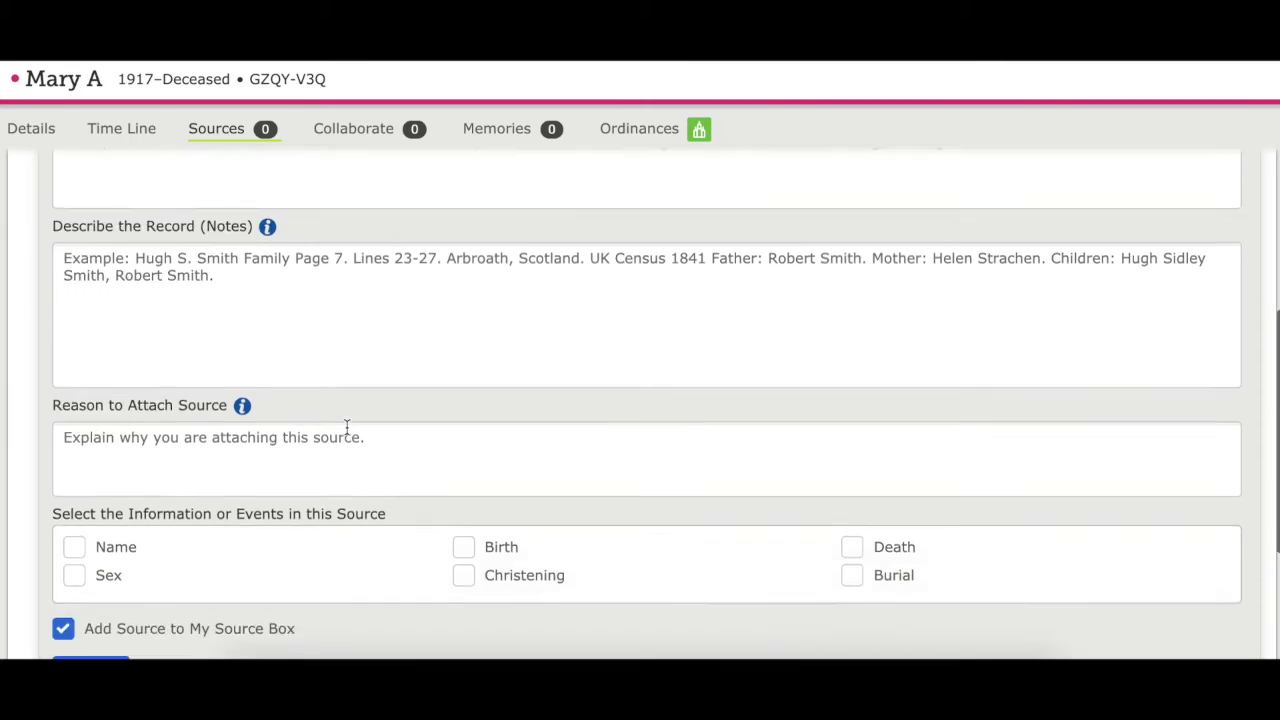
click(90, 413)
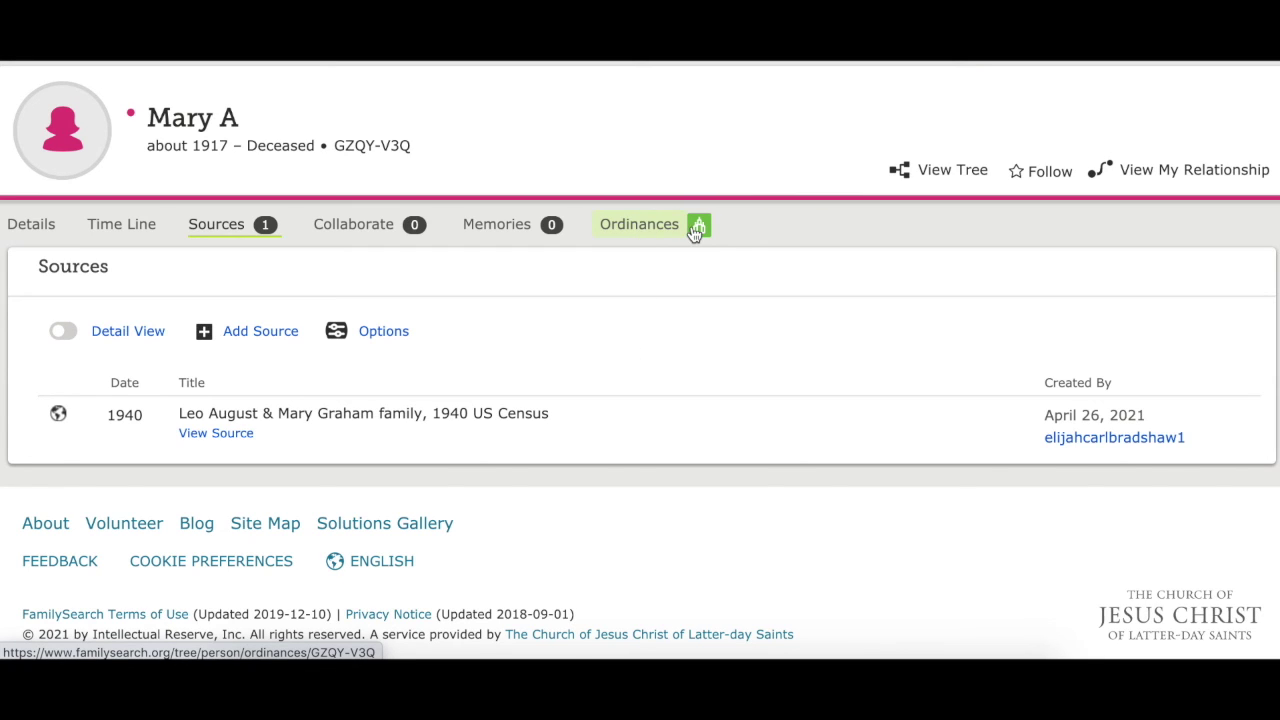
- Review Mary A's ordinances table, then return to her details page showing one attached source
click(645, 231)
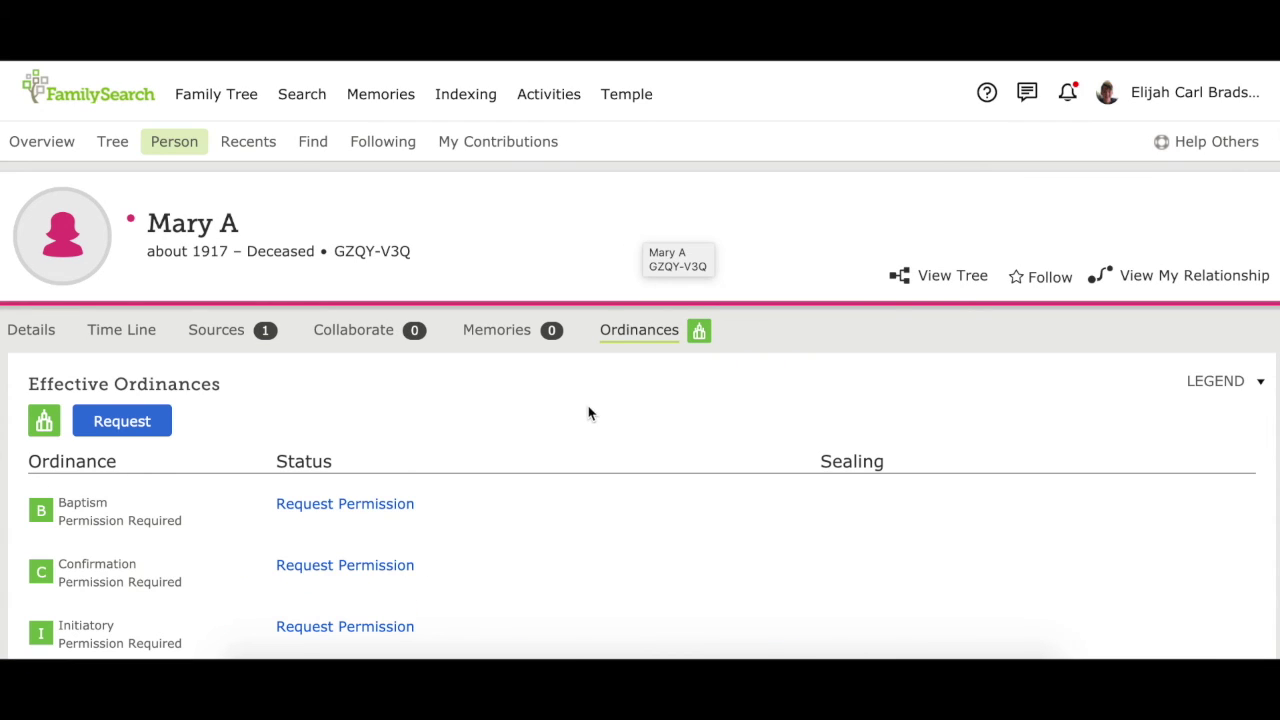
scroll(588, 416, down, 2)
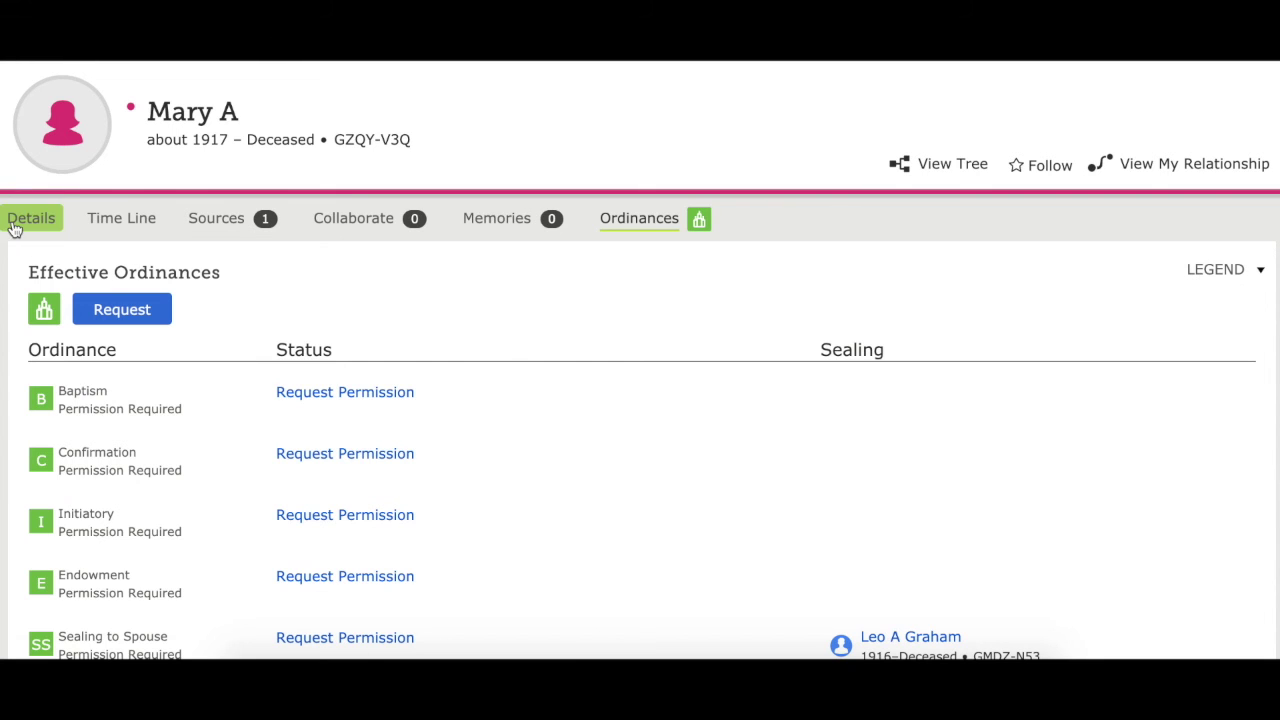
click(14, 228)
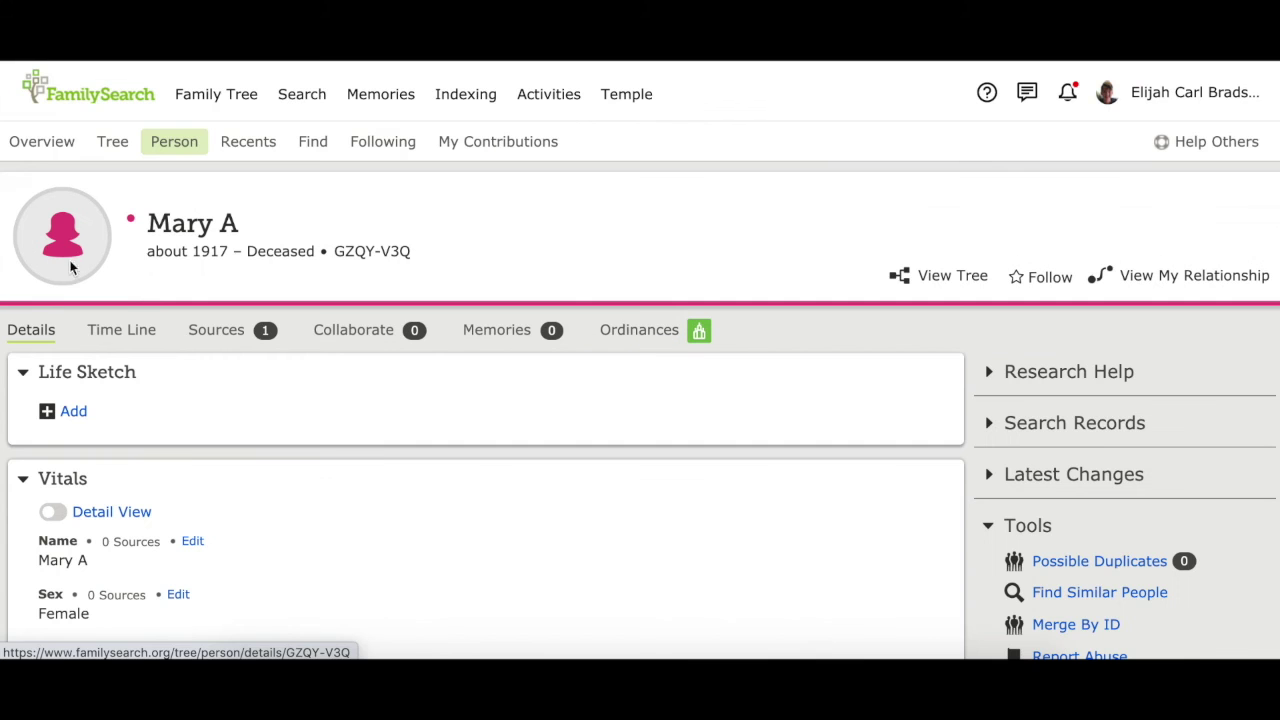